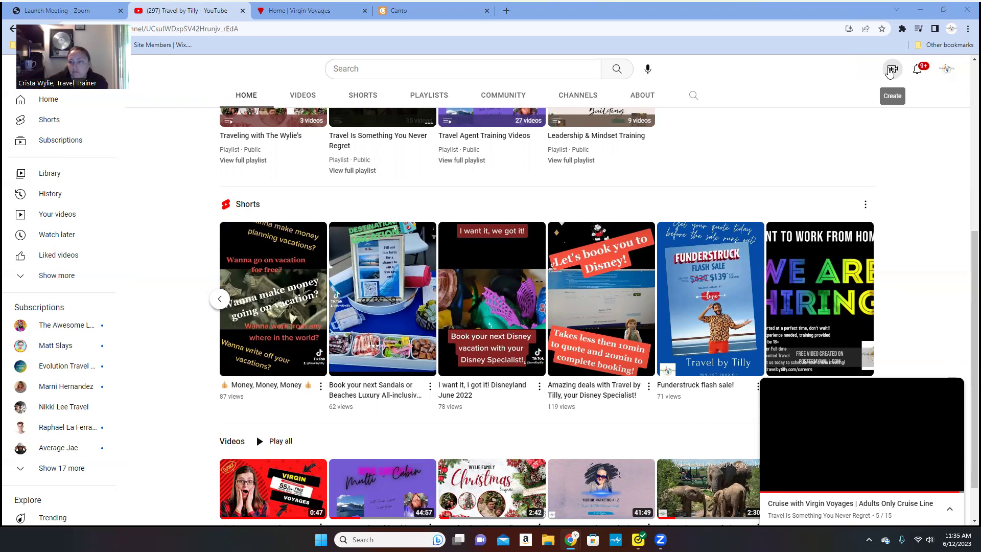
Start a new video upload to the channel using the file Untitled design (5).mp4 from Downloads.
click(889, 72)
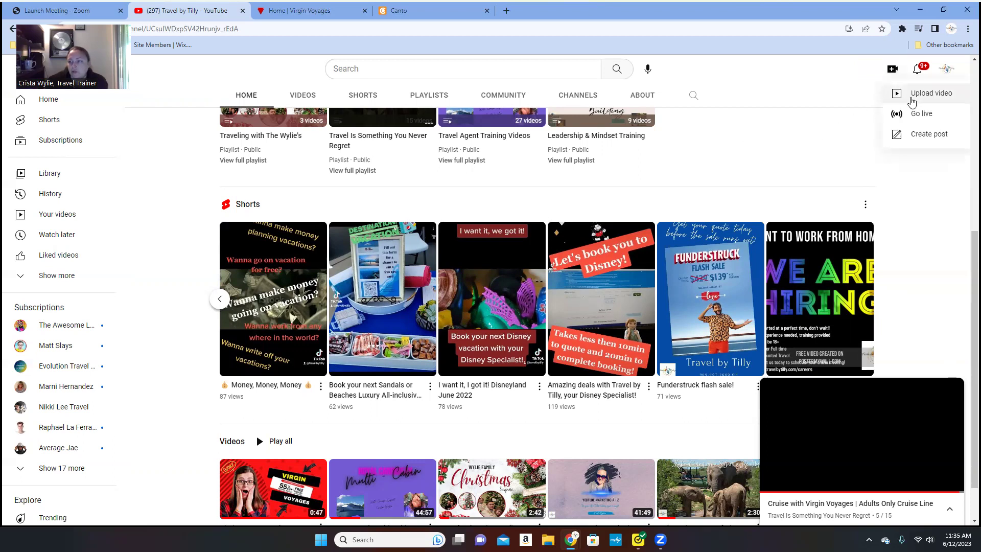
click(739, 139)
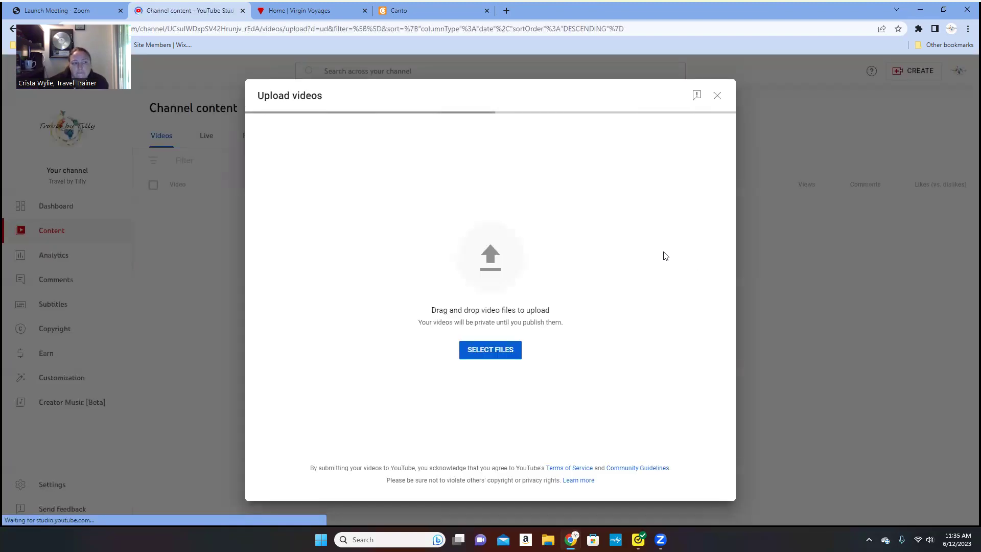
click(489, 351)
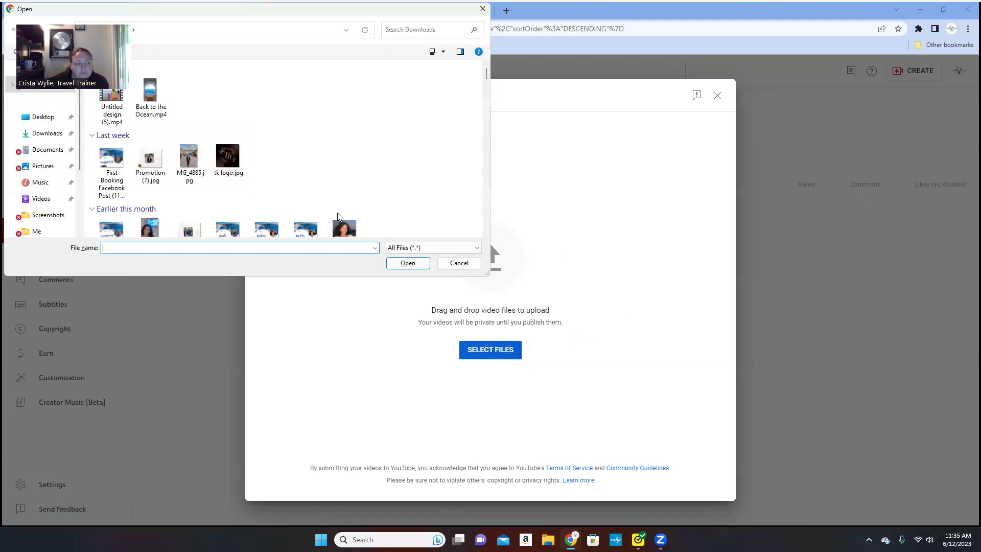
click(112, 107)
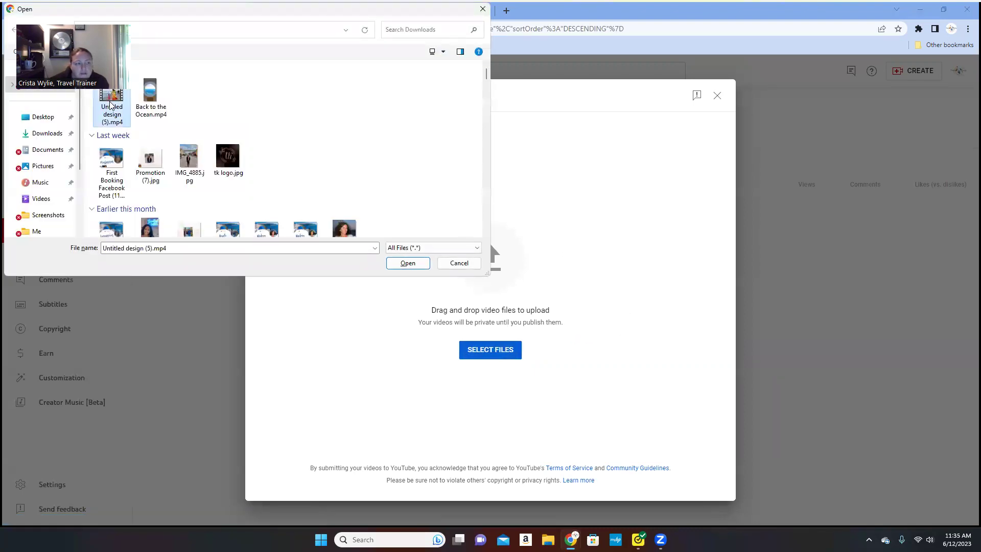
click(411, 266)
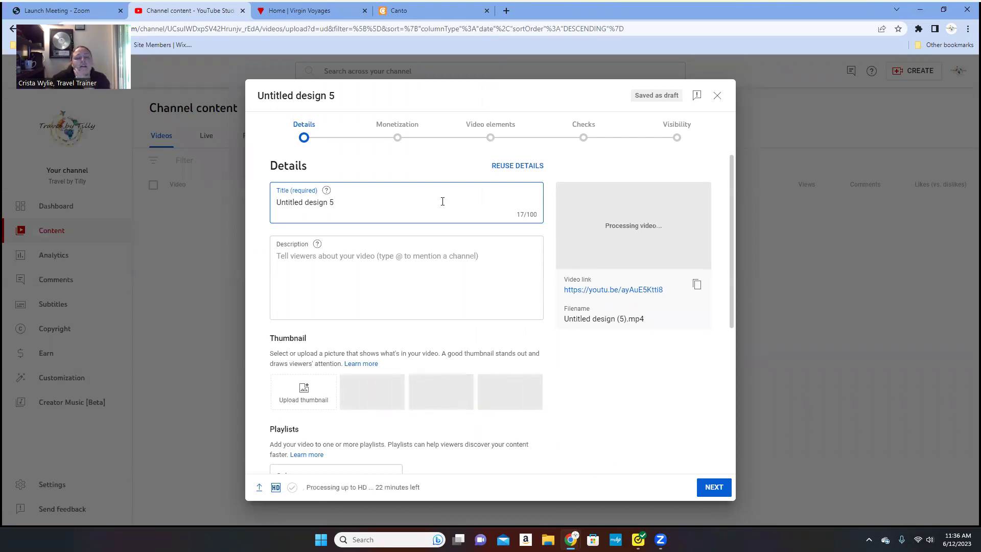
Replace the default video title with "Lets Get Back On The Ocean with Travel by Tilly".
key(BackSpace)
key(BackSpace)
key(BackSpace)
key(BackSpace)
key(BackSpace)
key(BackSpace)
key(BackSpace)
key(BackSpace)
key(BackSpace)
key(BackSpace)
key(BackSpace)
key(BackSpace)
key(BackSpace)
key(BackSpace)
key(BackSpace)
key(BackSpace)
key(BackSpace)
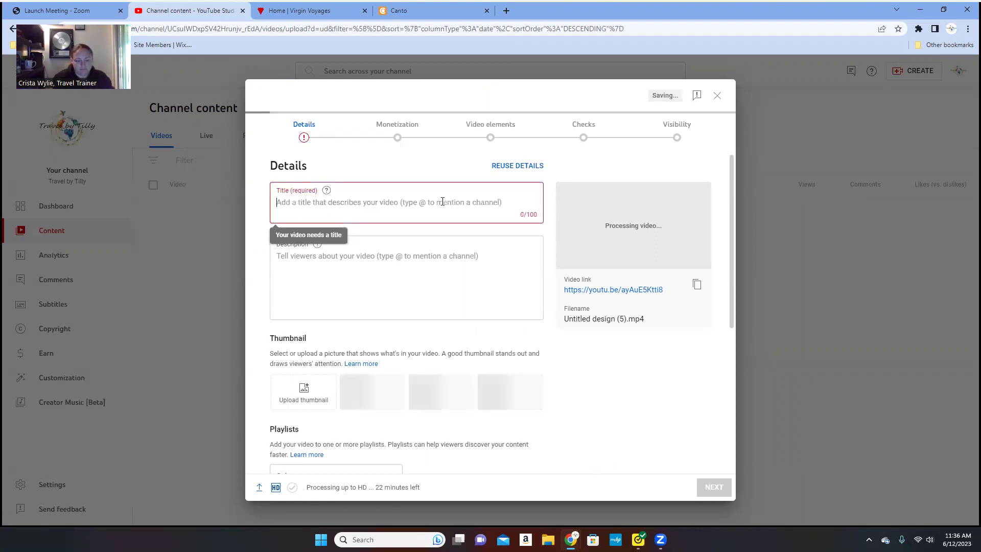
text(Lets Get Back o)
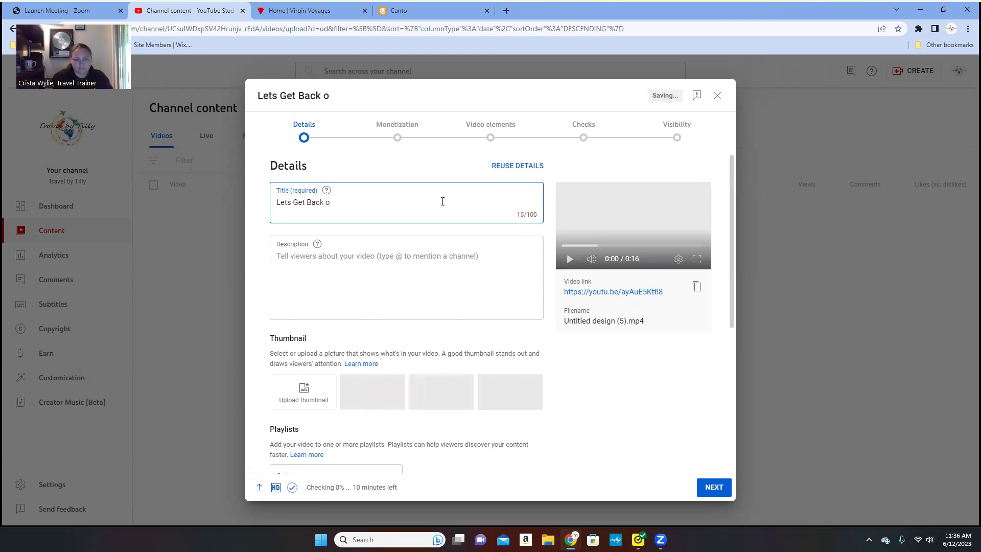
text(n)
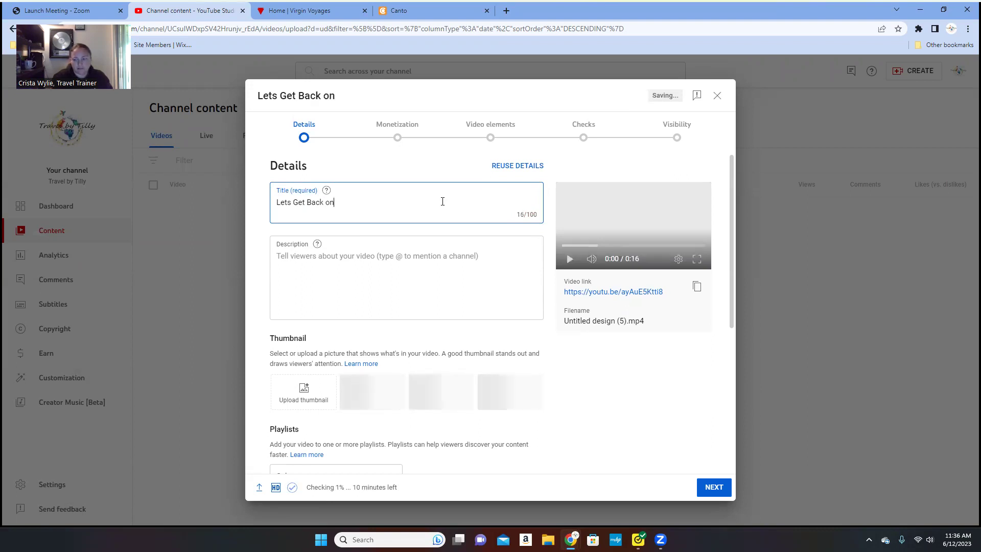
text( the)
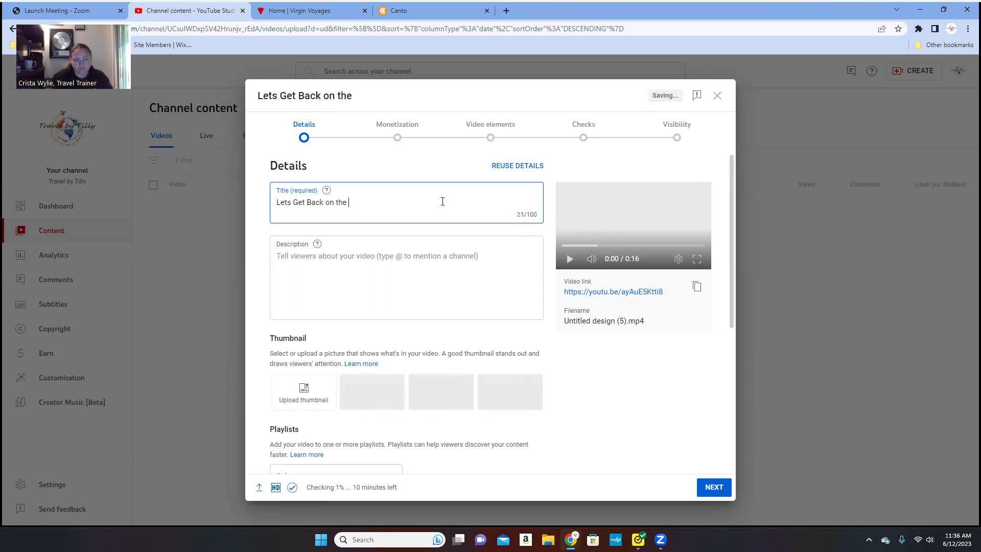
key(BackSpace)
key(BackSpace)
key(BackSpace)
key(BackSpace)
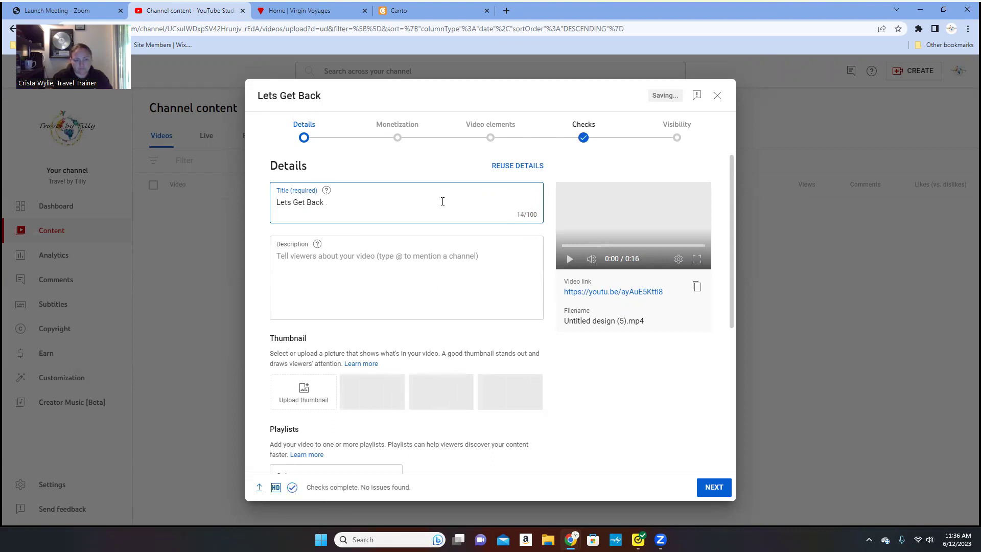
text(On The Ocean)
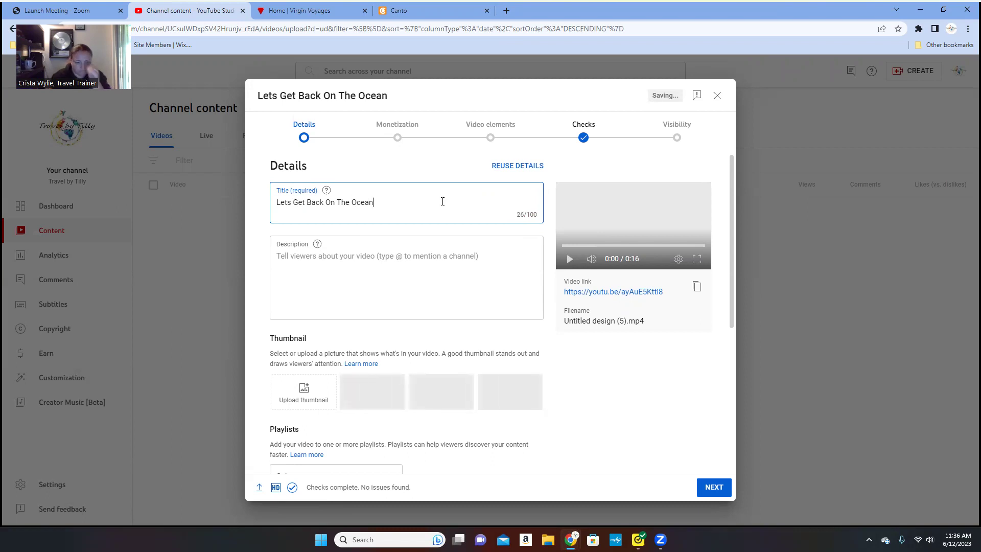
text( with Tr)
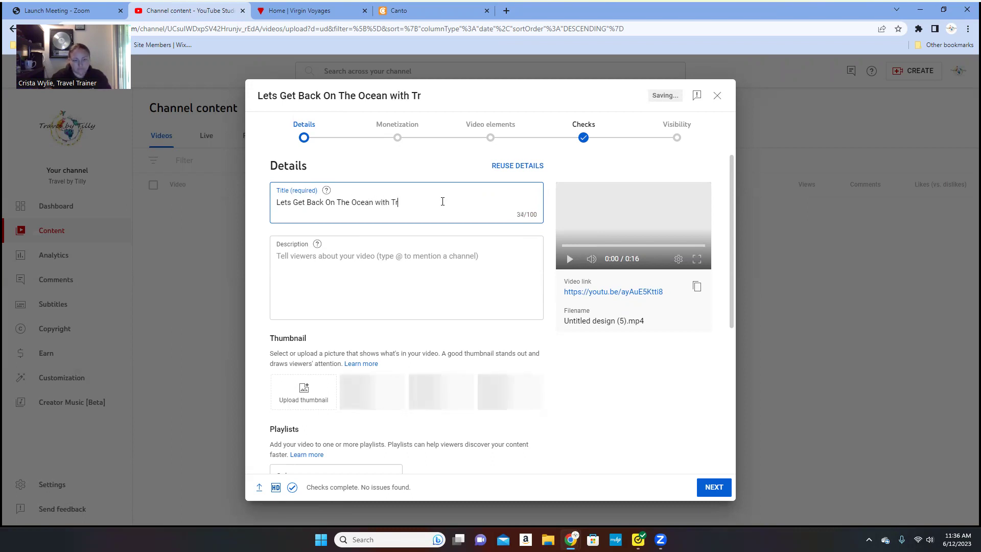
text(avel by Till)
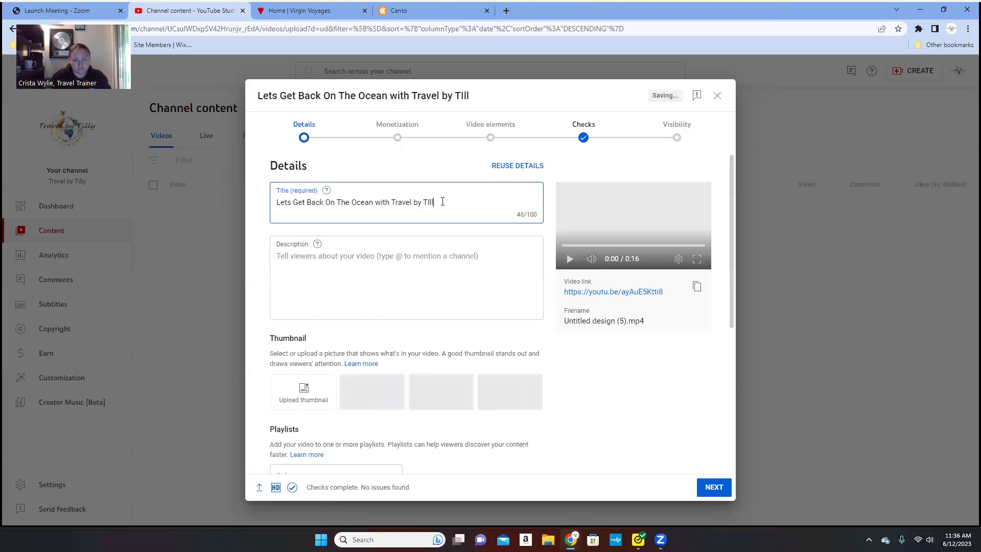
key(BackSpace)
key(BackSpace)
key(BackSpace)
text(illy)
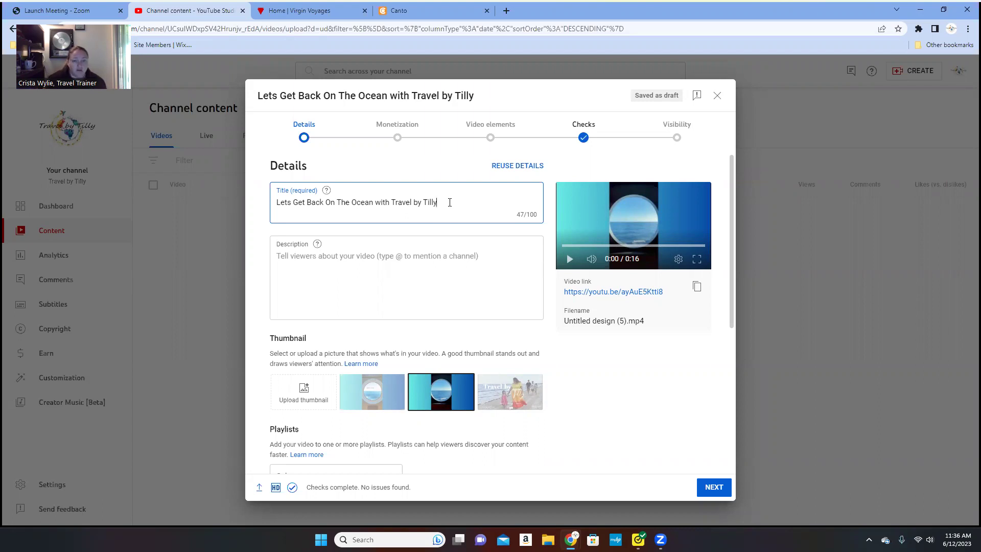
Begin the video description with "Lets Get Back On The Ocean, allow Travel by Tilly to book your next ocean adventure.".
click(391, 260)
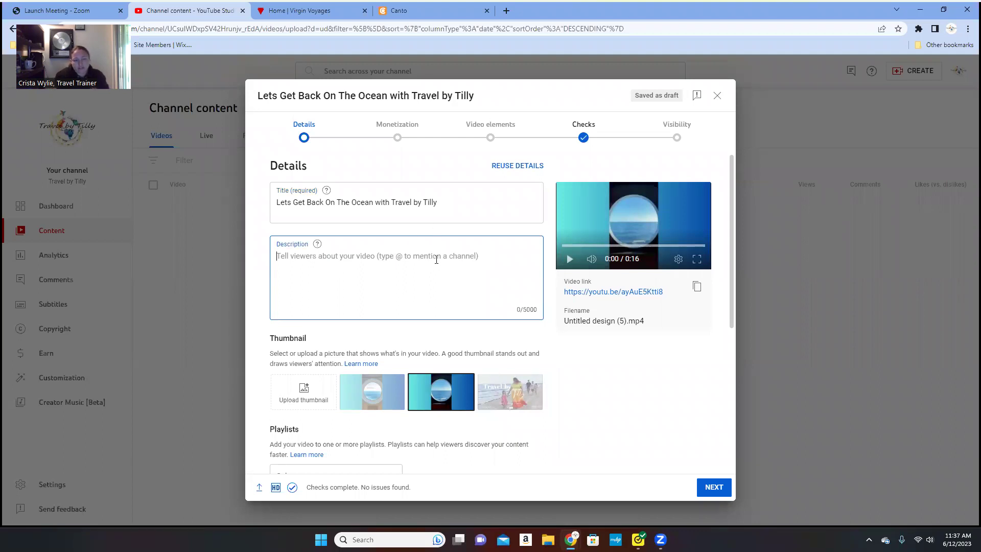
text(Lets Get Back)
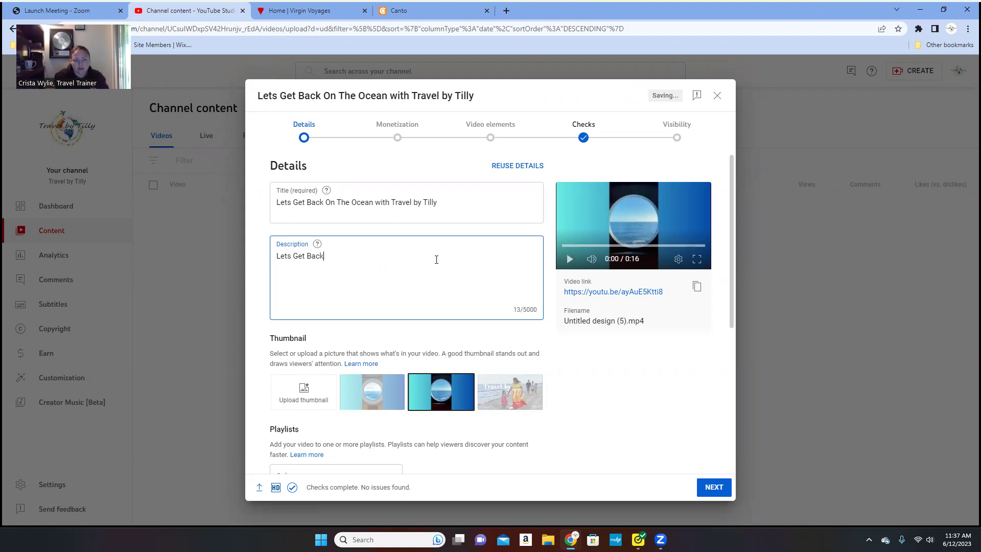
text( On The Ocean, allow Travel by Tilly)
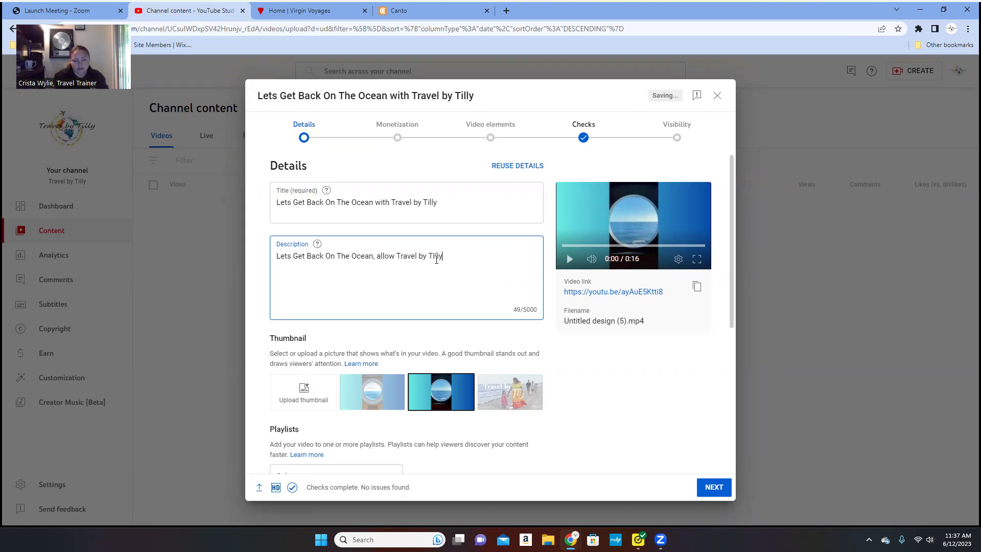
text(ill)
text(ook your nex)
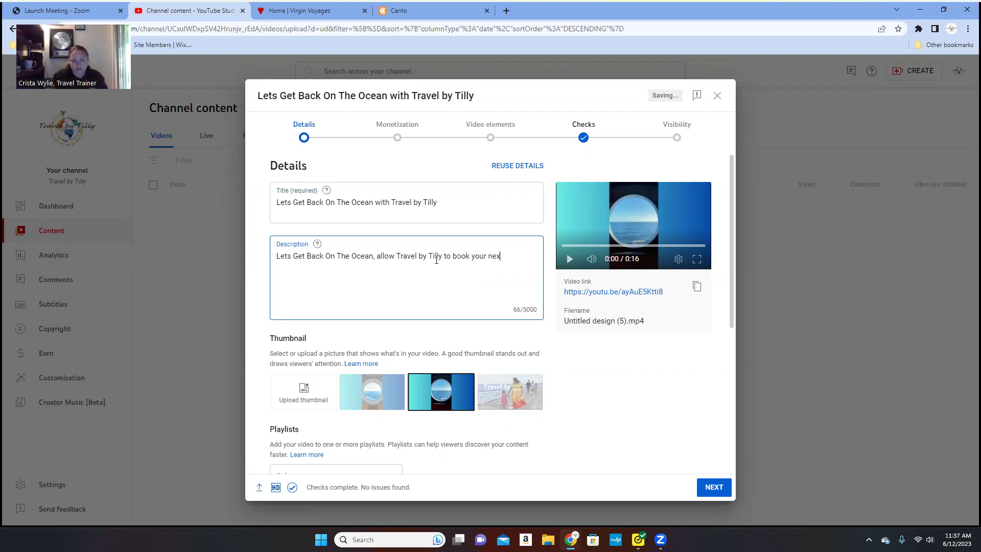
text(t ocean adventure.)
key(Return)
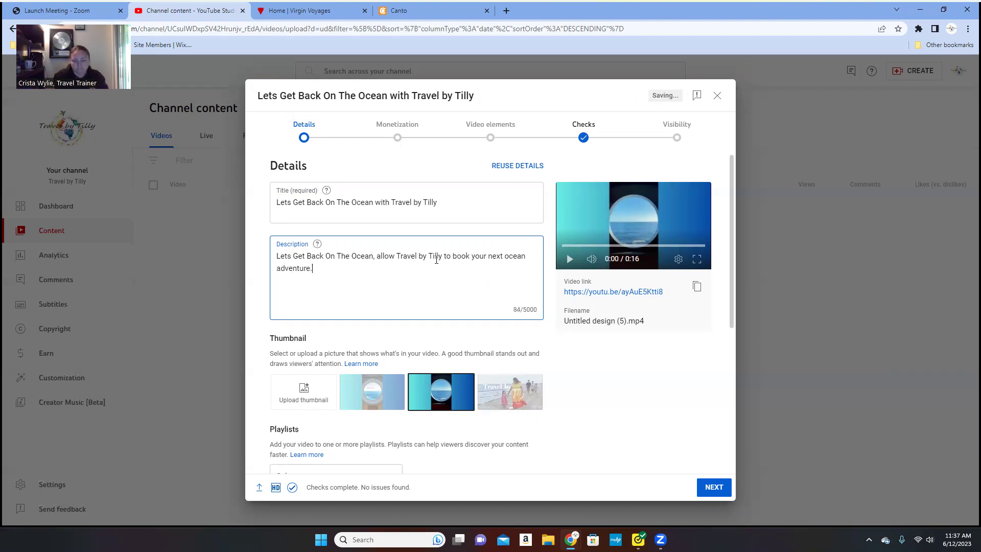
text(Go to www.travelbytilly.com to )
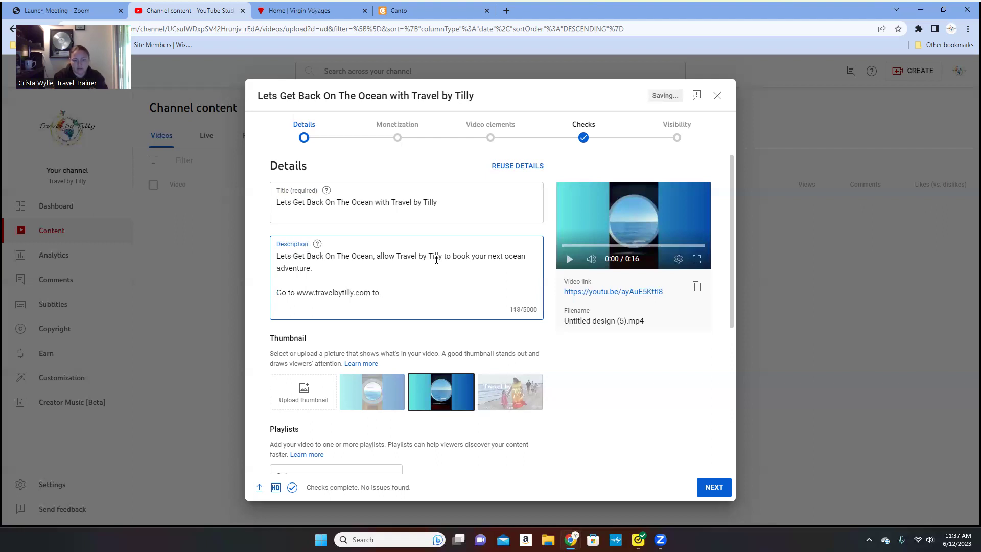
text(fill out your Vacation Quote)
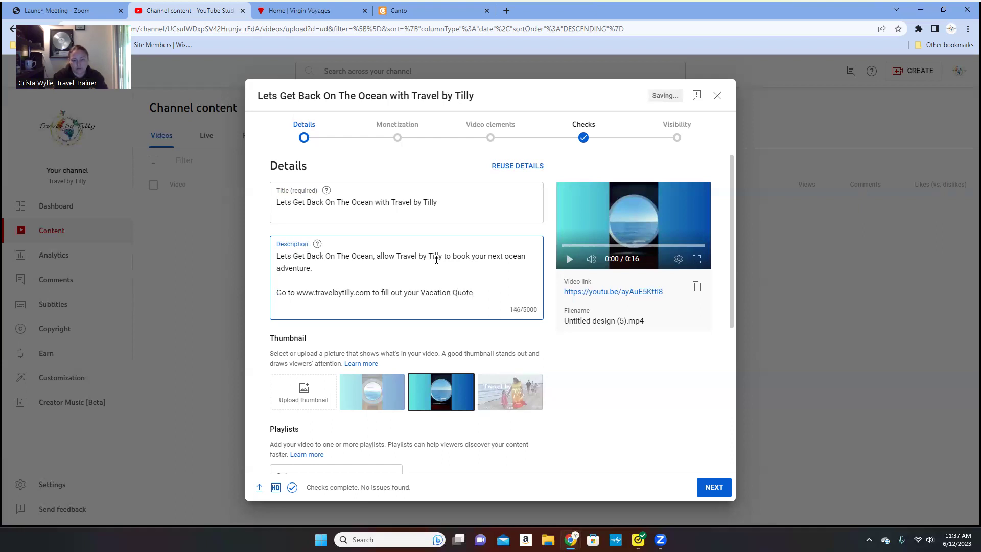
text( Request)
text(et your )
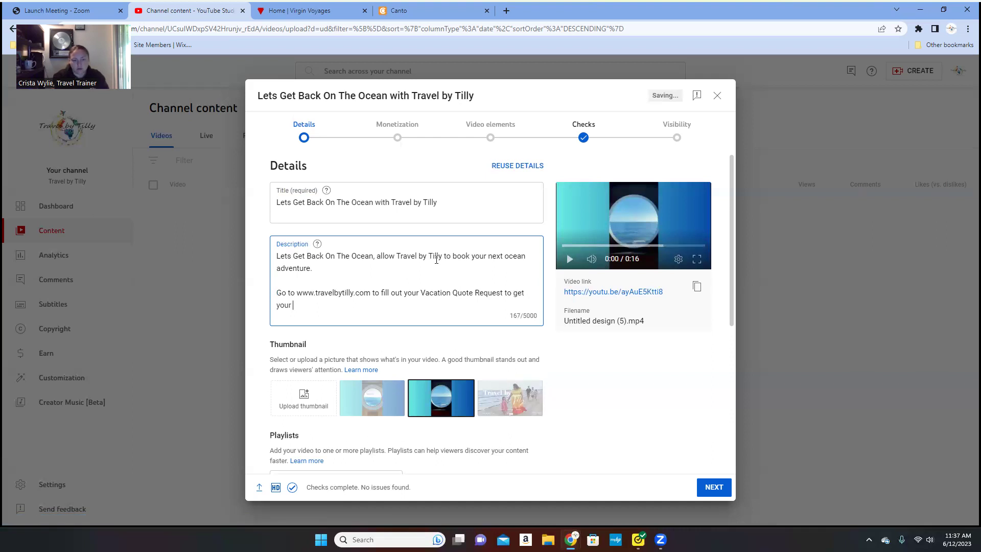
text(free quote today!)
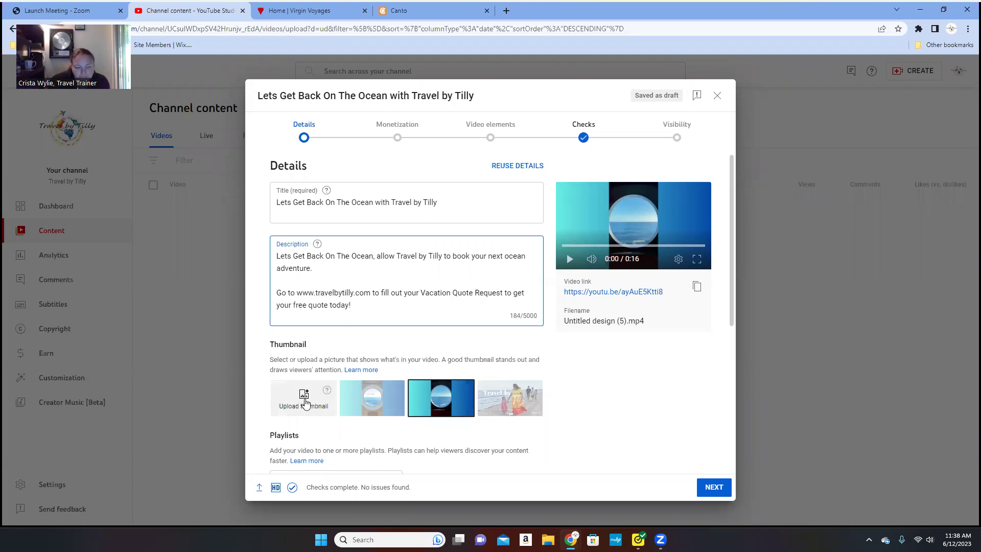
Try the suggested thumbnails and select the beach family image with the "Travel by Tilly" text.
click(500, 404)
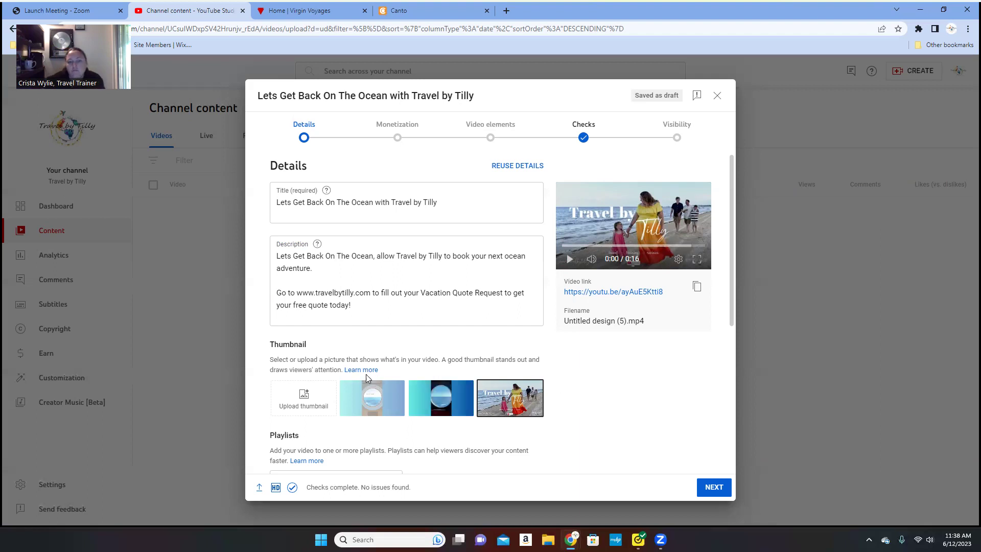
click(363, 404)
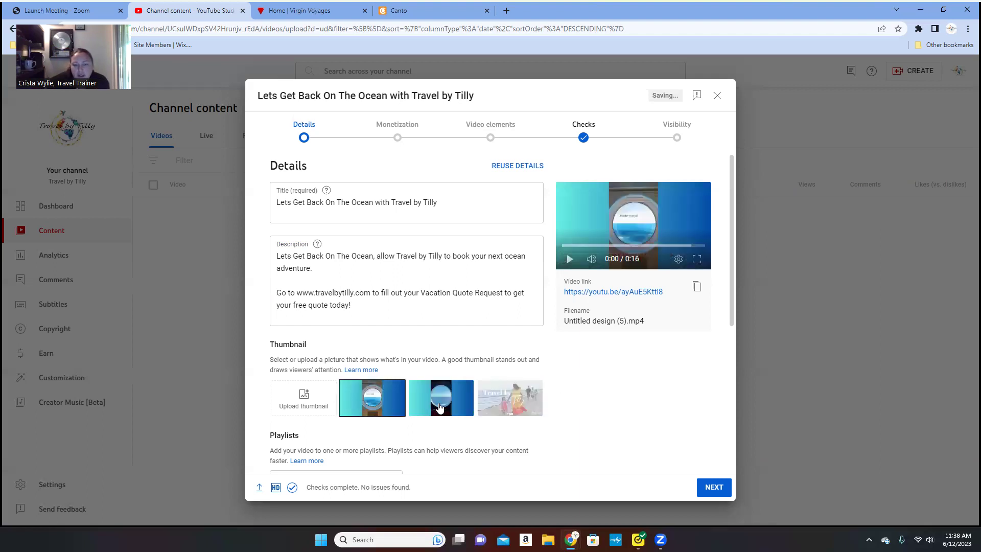
click(440, 407)
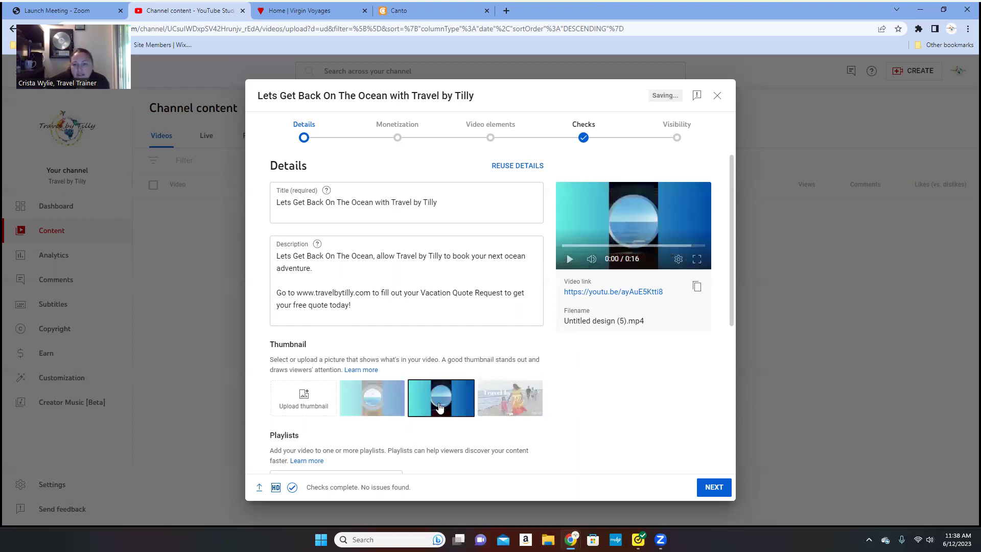
click(494, 404)
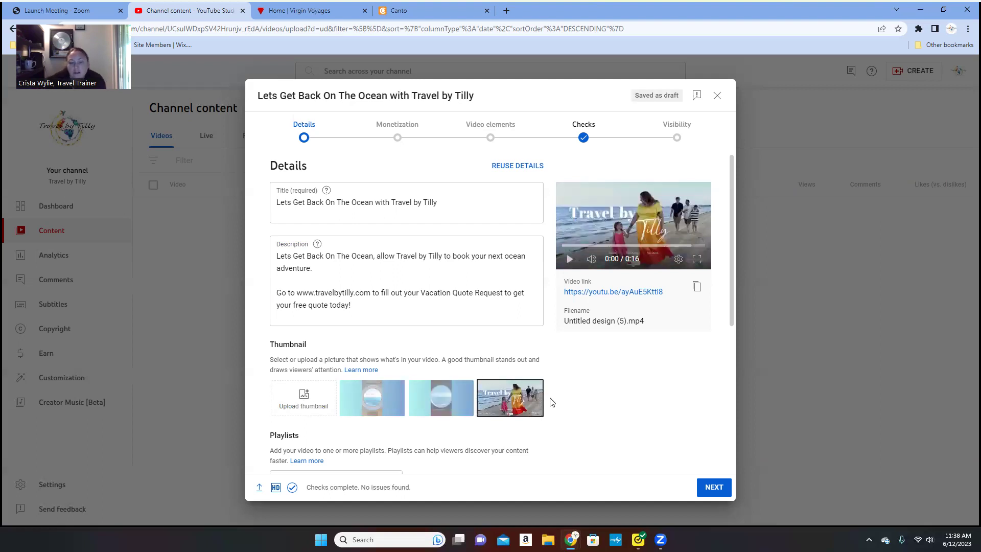
Upload the cruise ship image "Cruis the Virgin Way.png" from the Downloads folder as the video's custom thumbnail.
click(308, 399)
click(48, 133)
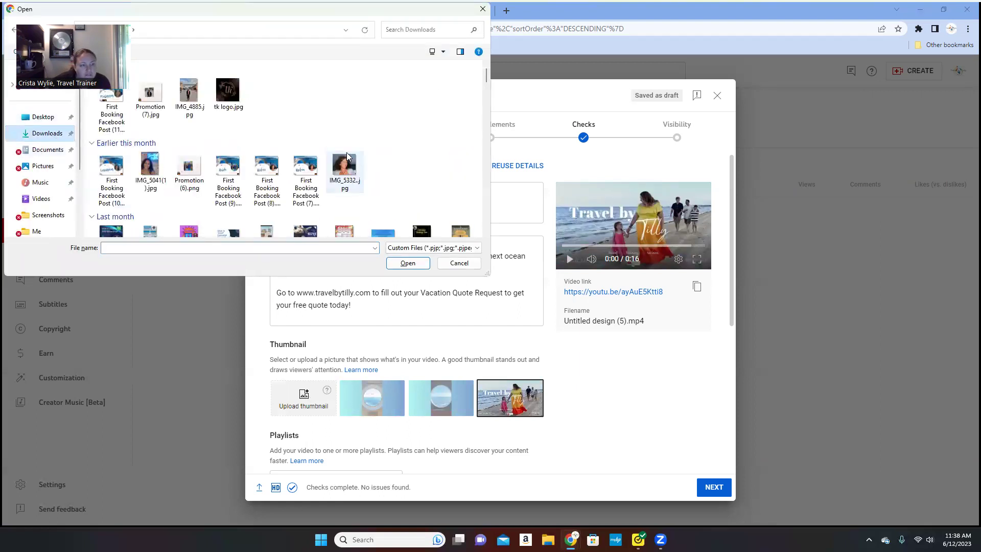
scroll(261, 151, down, 5)
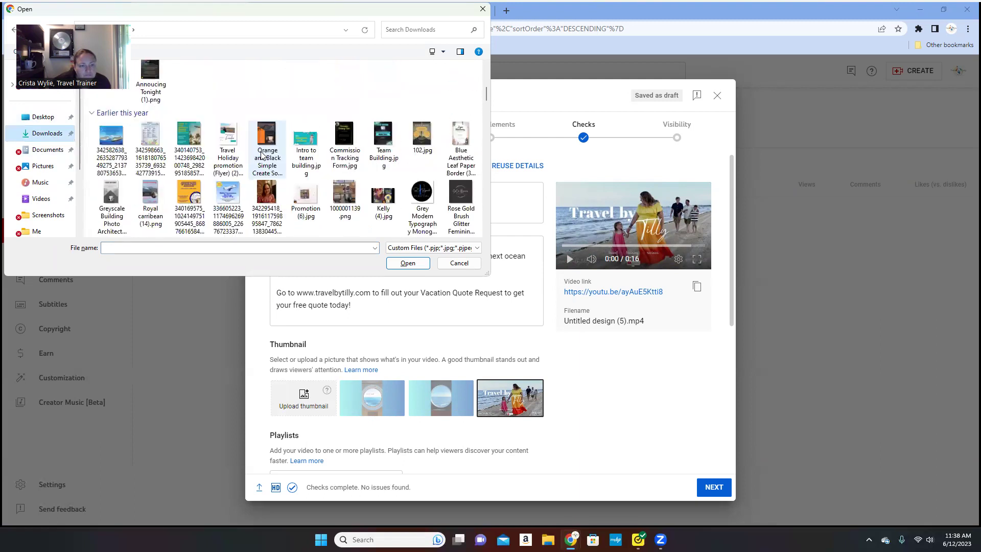
scroll(262, 155, down, 2)
scroll(261, 154, down, 2)
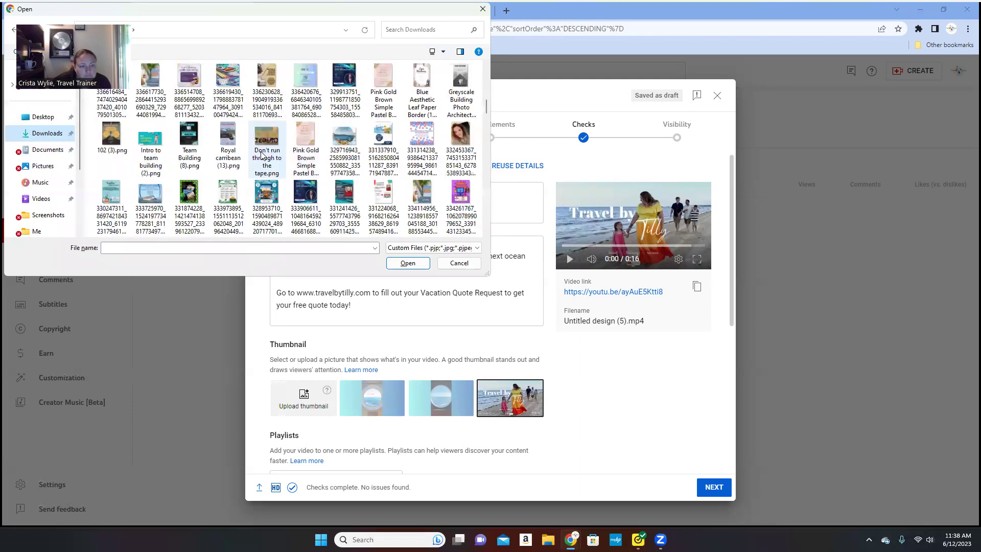
scroll(262, 155, down, 2)
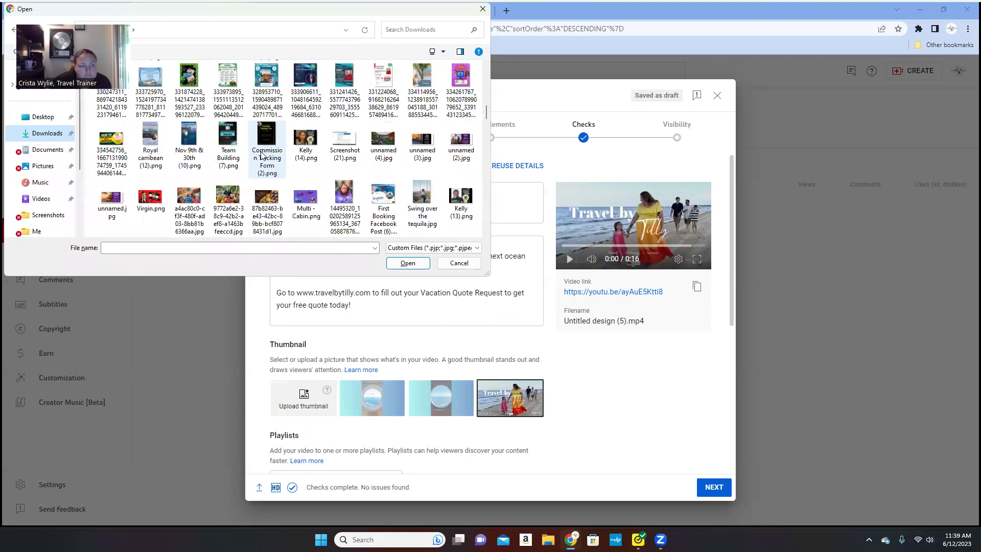
scroll(261, 155, down, 2)
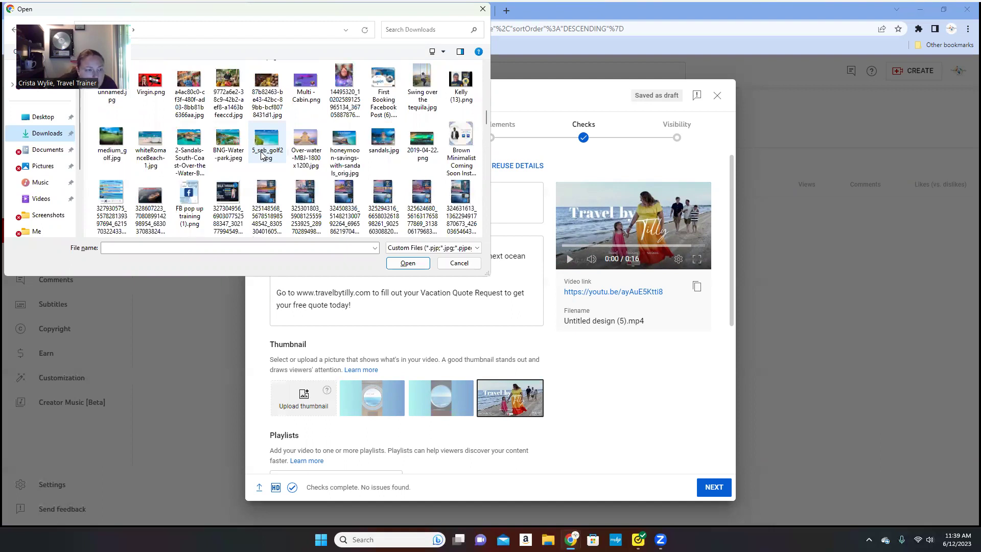
scroll(261, 155, down, 2)
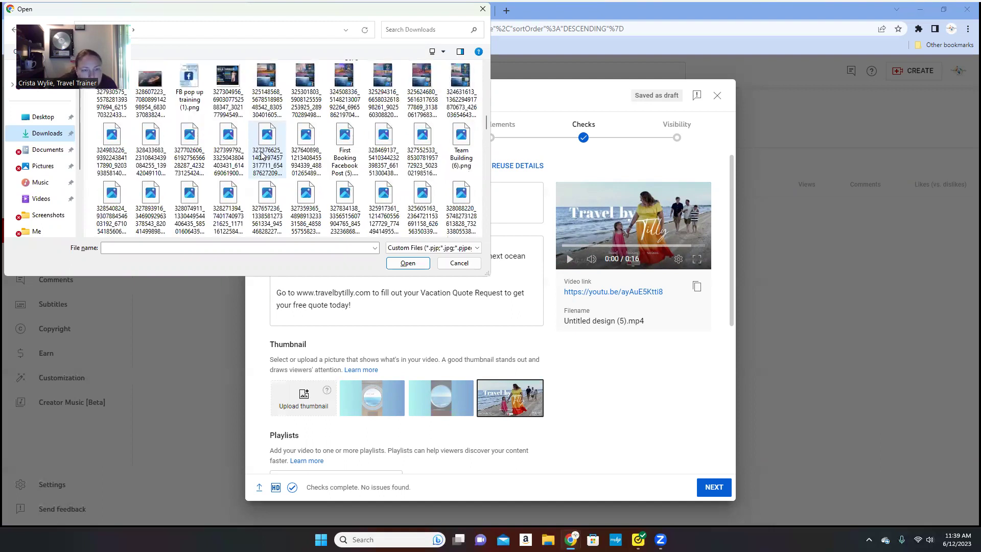
scroll(261, 155, down, 3)
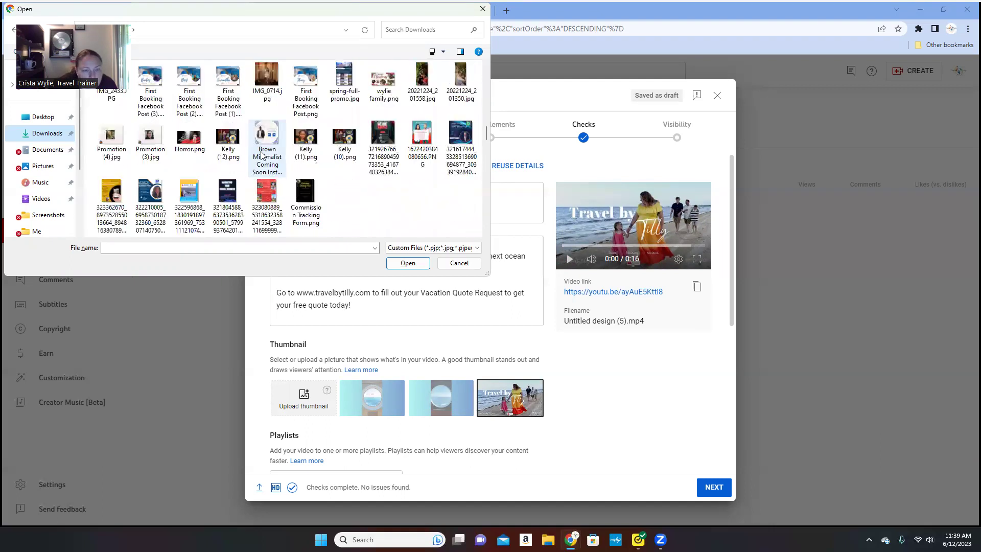
scroll(261, 155, down, 3)
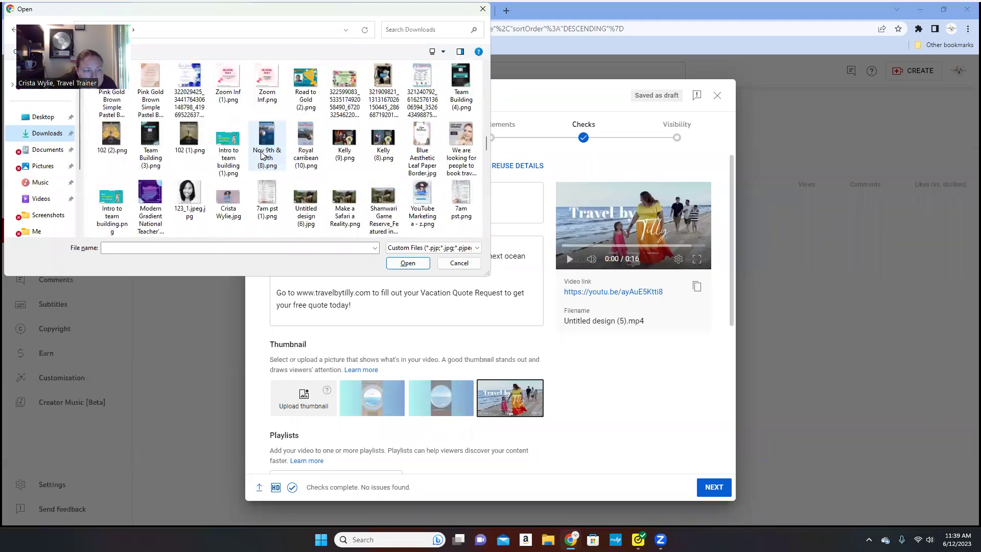
scroll(261, 155, down, 2)
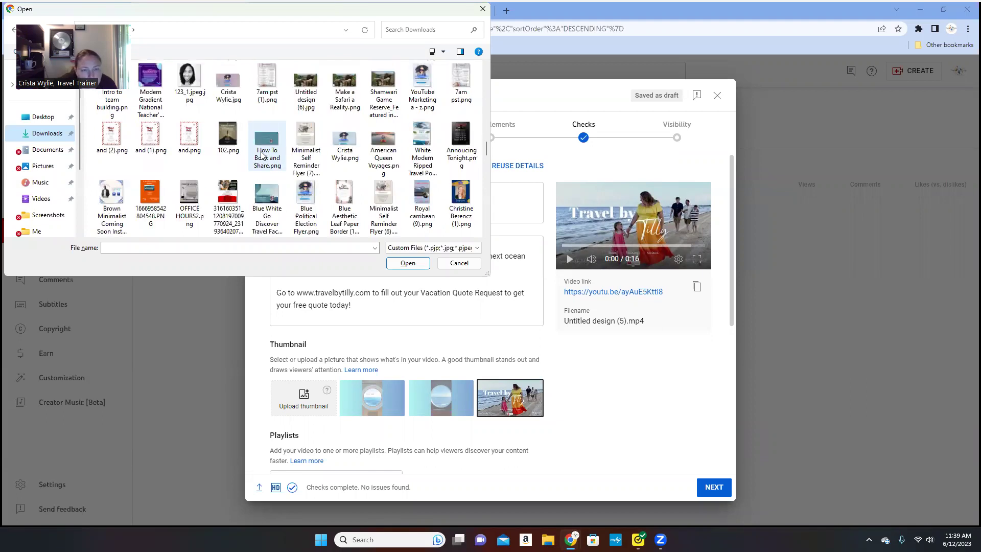
scroll(262, 155, down, 2)
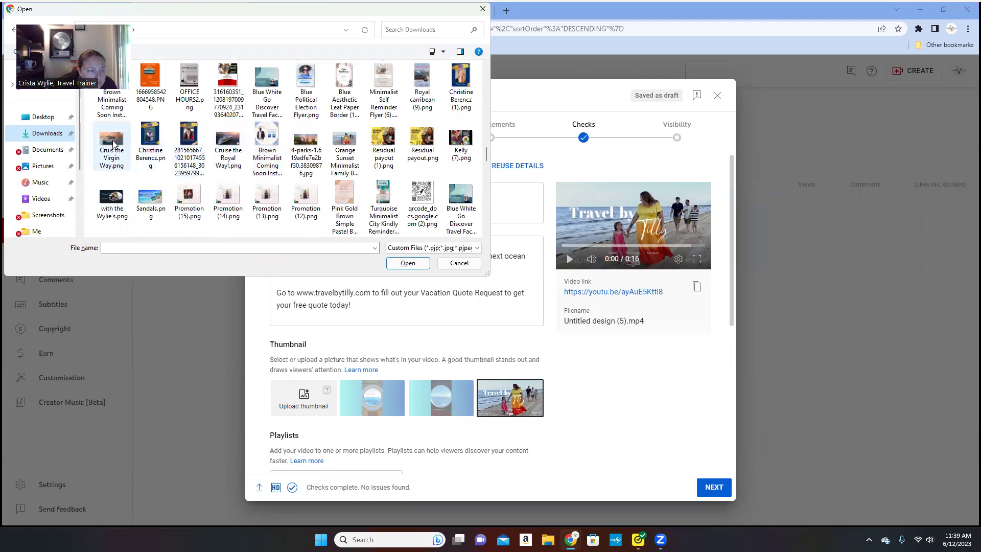
double_click(113, 145)
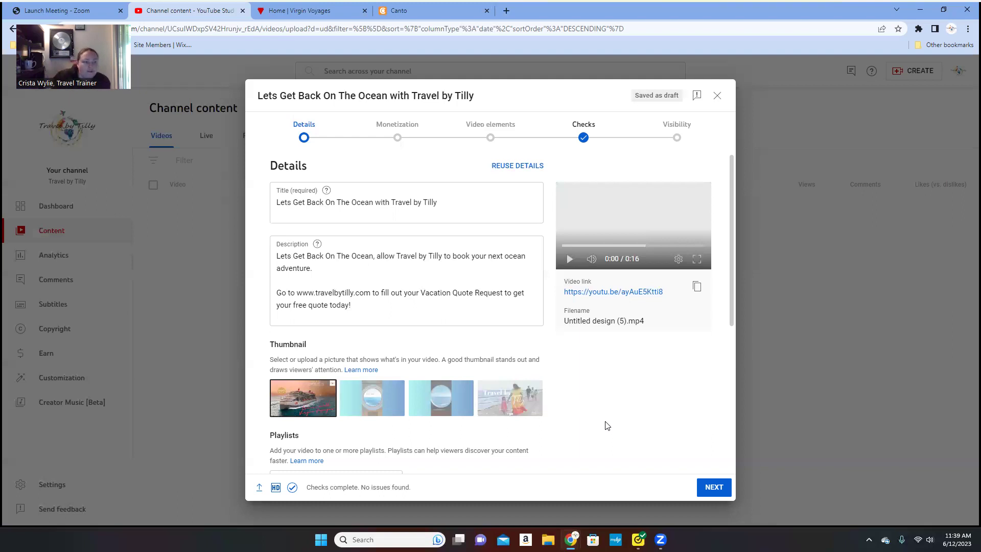
Add the video to the "Travel Is Something You Never Regret" playlist and mark it as not made for kids.
scroll(585, 385, down, 4)
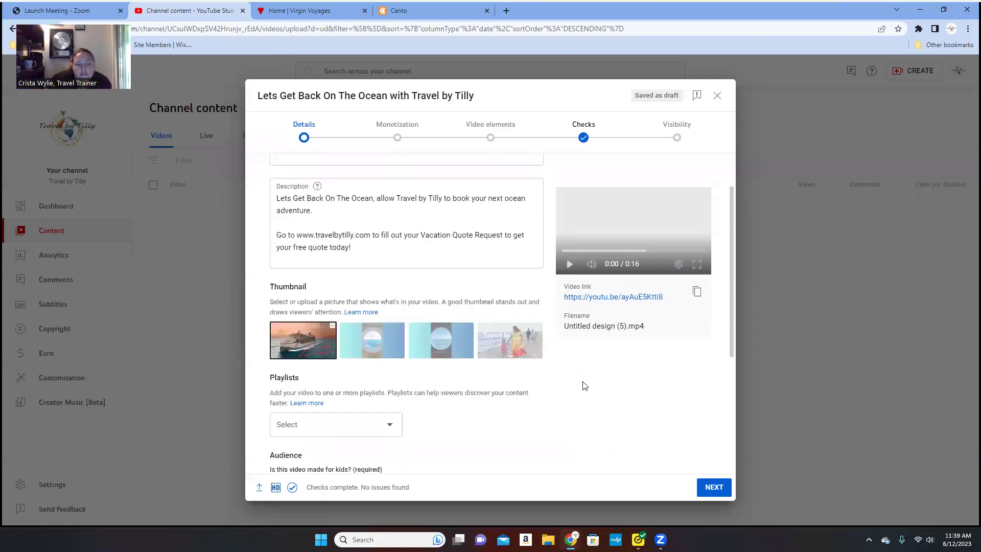
click(325, 281)
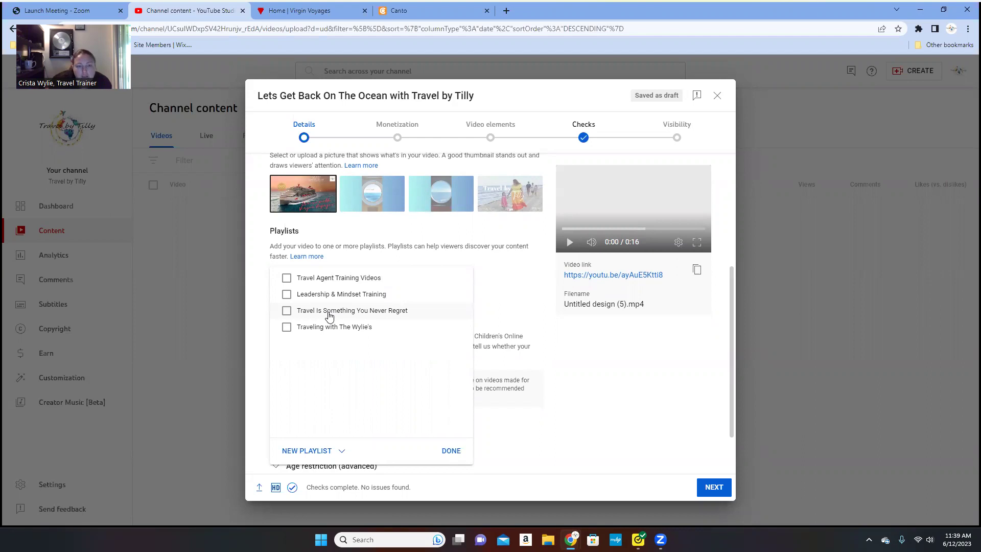
click(329, 312)
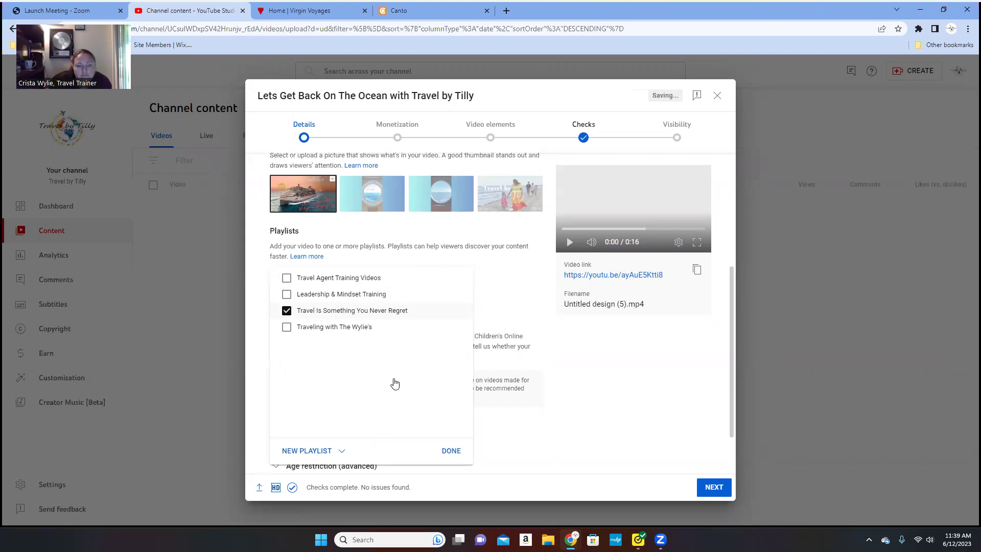
click(449, 452)
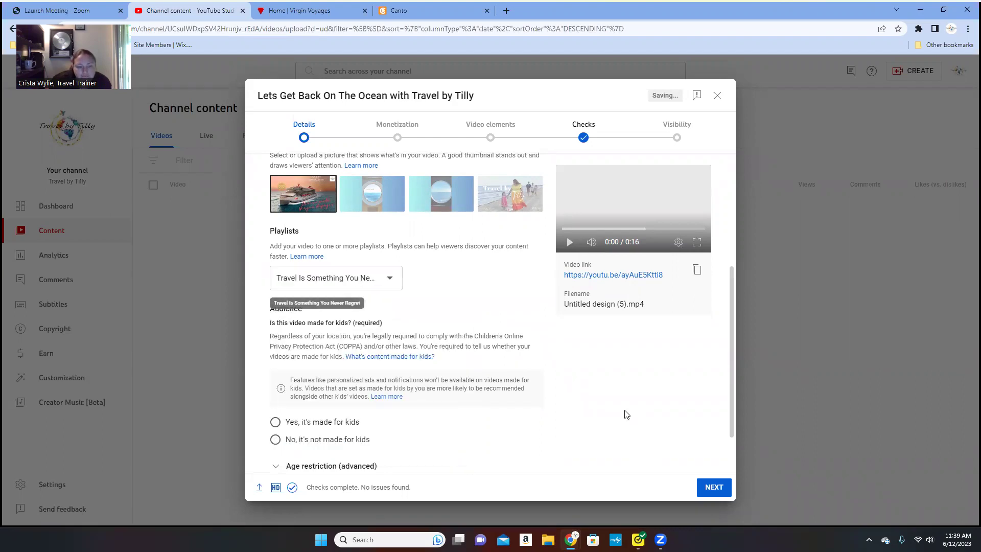
scroll(627, 413, down, 1)
click(296, 385)
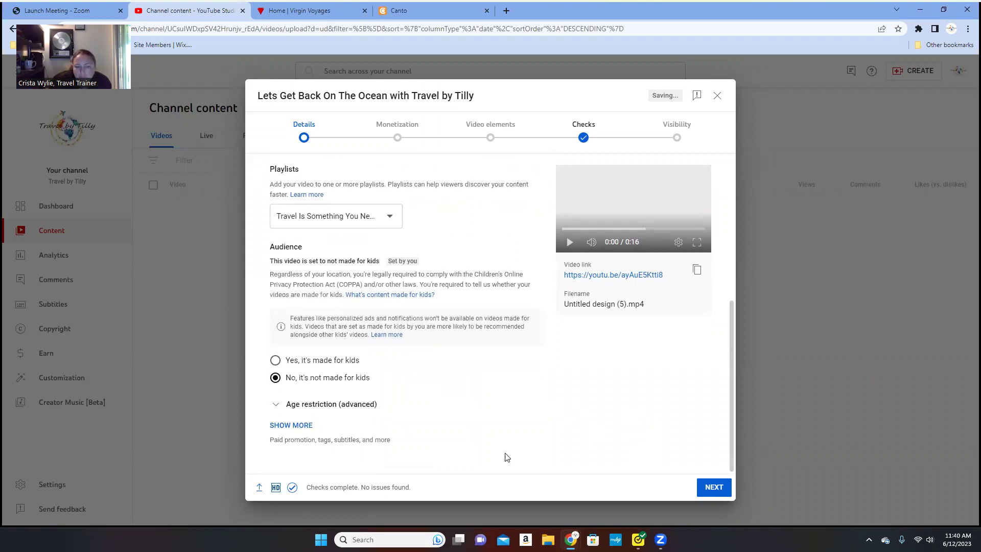
click(705, 491)
Turn monetization on for the video, keeping the default ad types, and continue to the ad suitability rating.
click(321, 224)
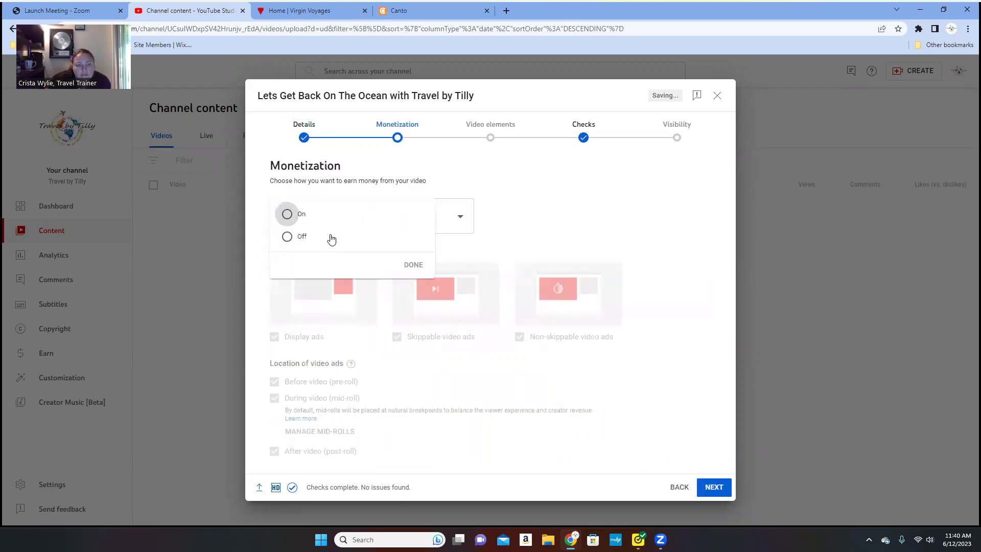
click(296, 218)
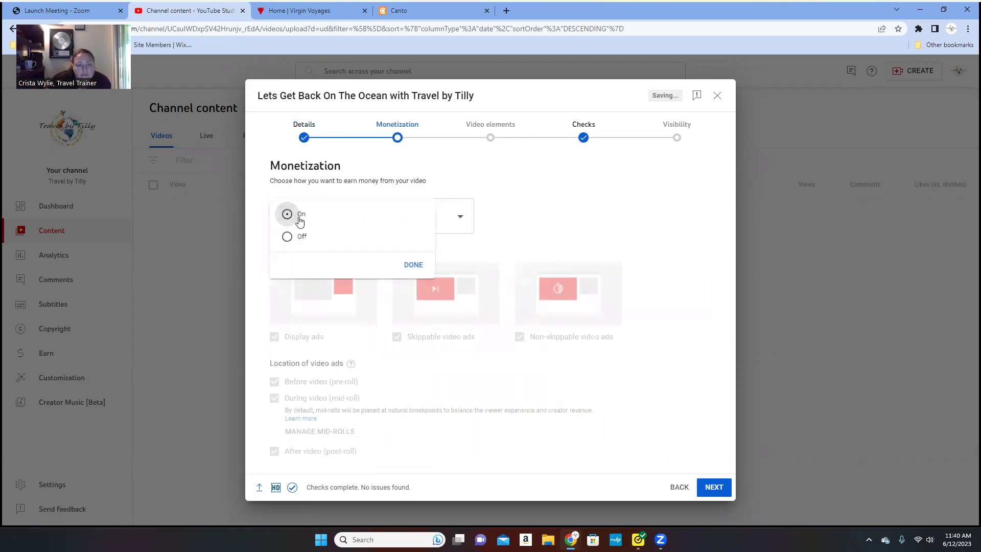
click(413, 264)
scroll(623, 376, down, 1)
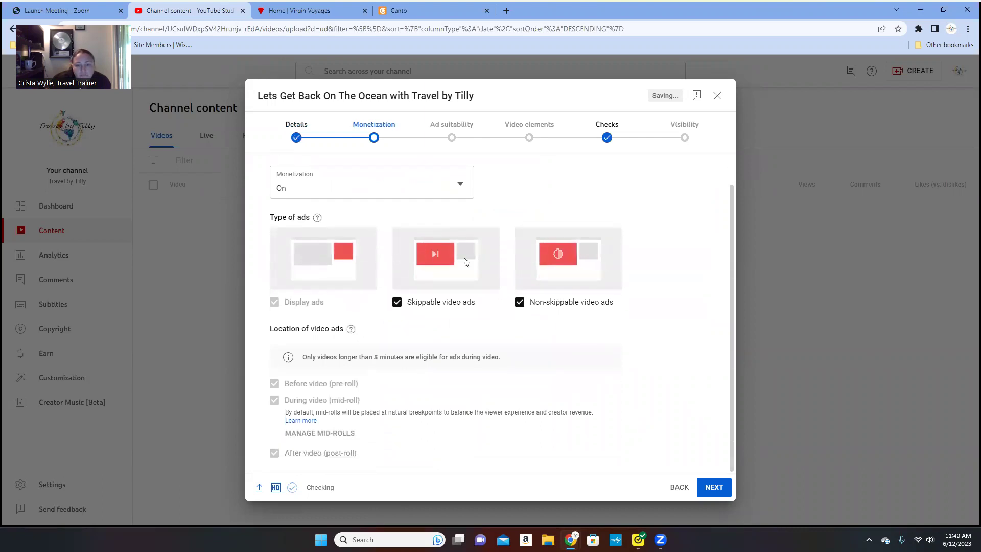
click(711, 488)
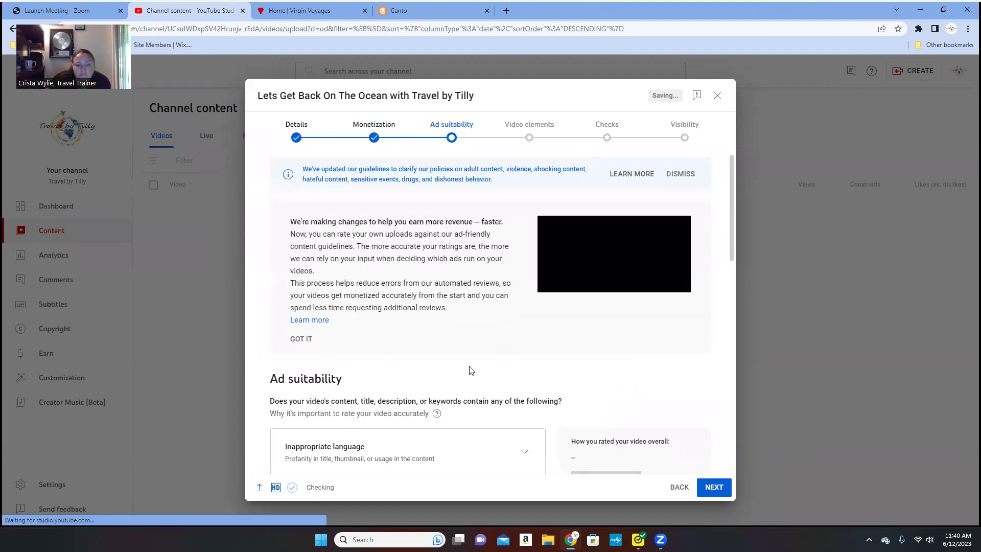
Rate the video's ad suitability as "None of the above" and submit the rating.
scroll(469, 369, down, 3)
scroll(316, 237, down, 2)
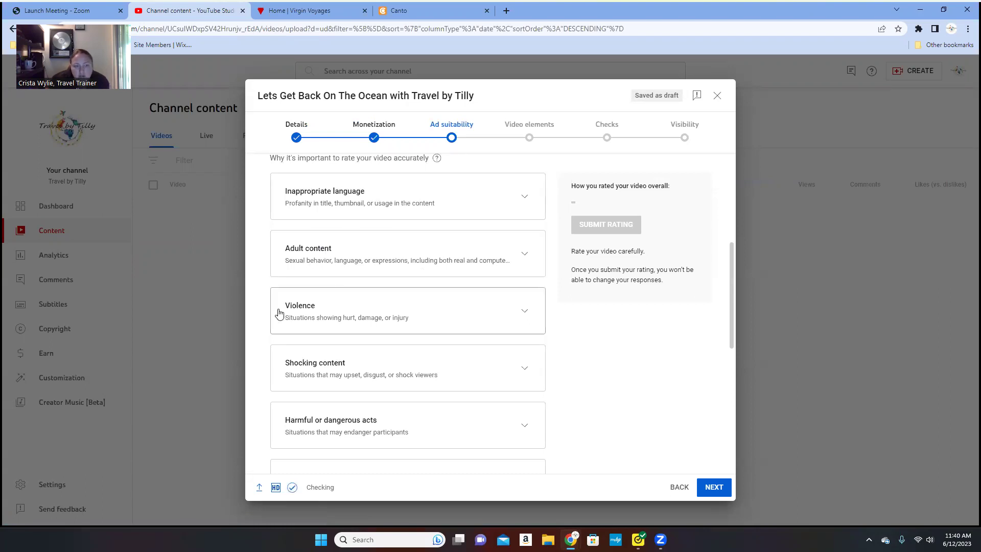
scroll(357, 316, down, 2)
scroll(427, 311, down, 5)
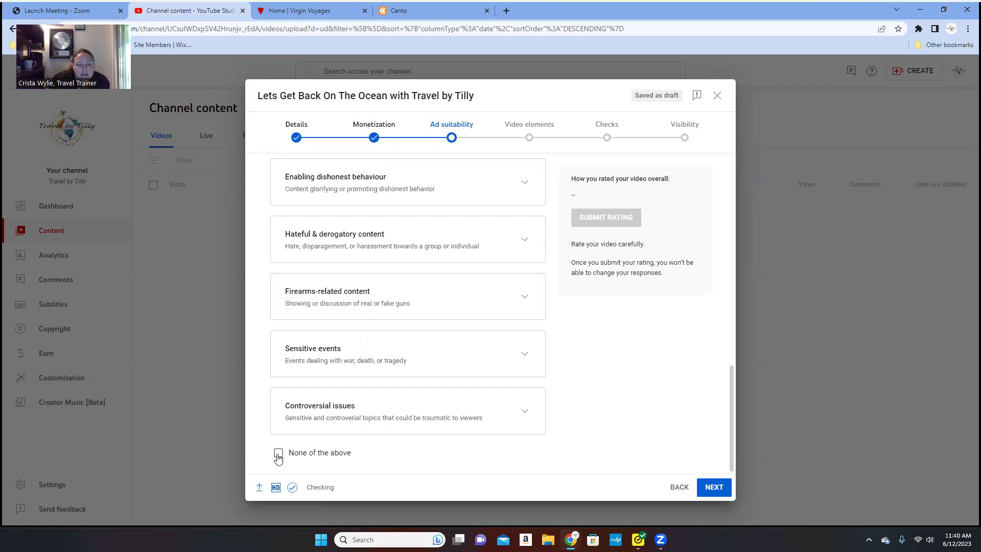
click(278, 453)
click(597, 226)
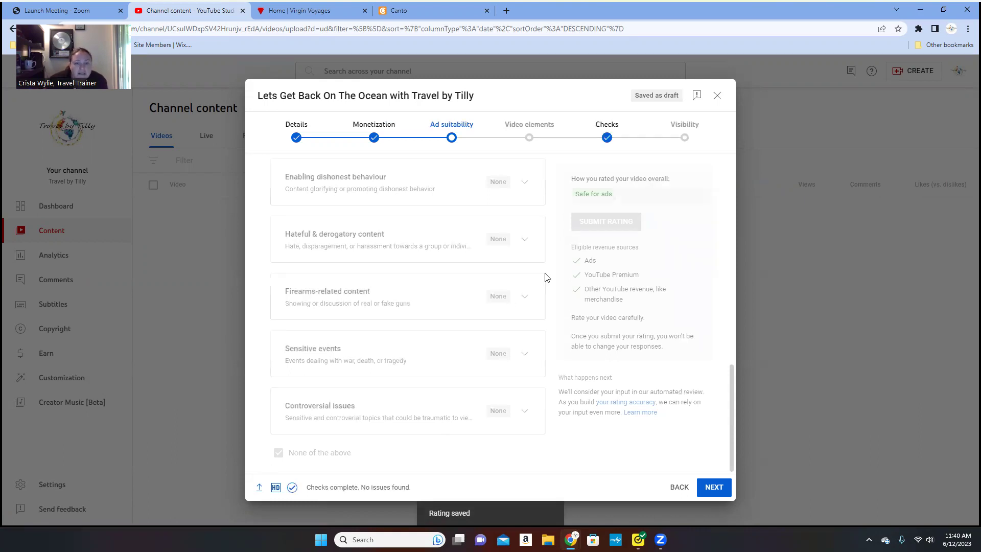
Publish the video with Public visibility without adding any video elements, and copy its video link.
click(711, 486)
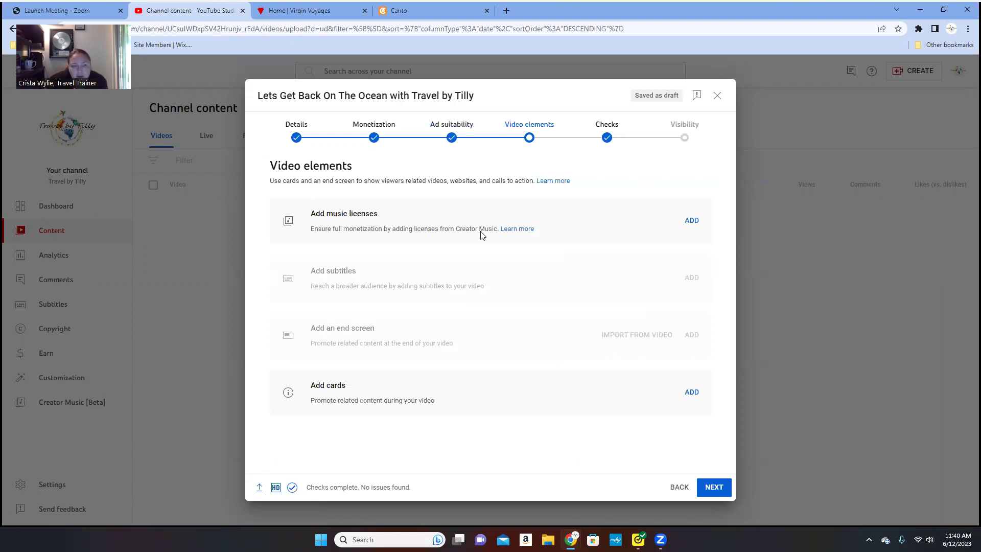
click(715, 489)
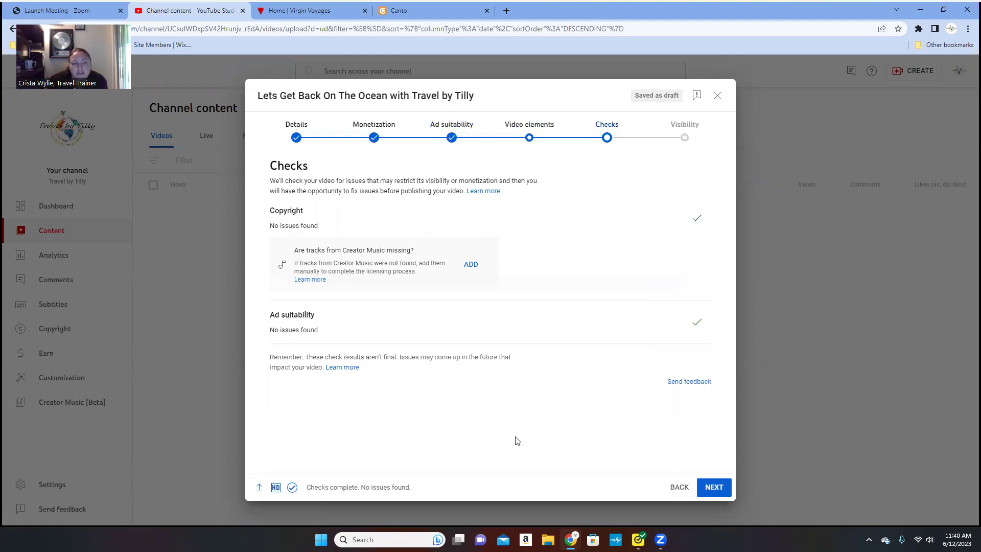
click(721, 490)
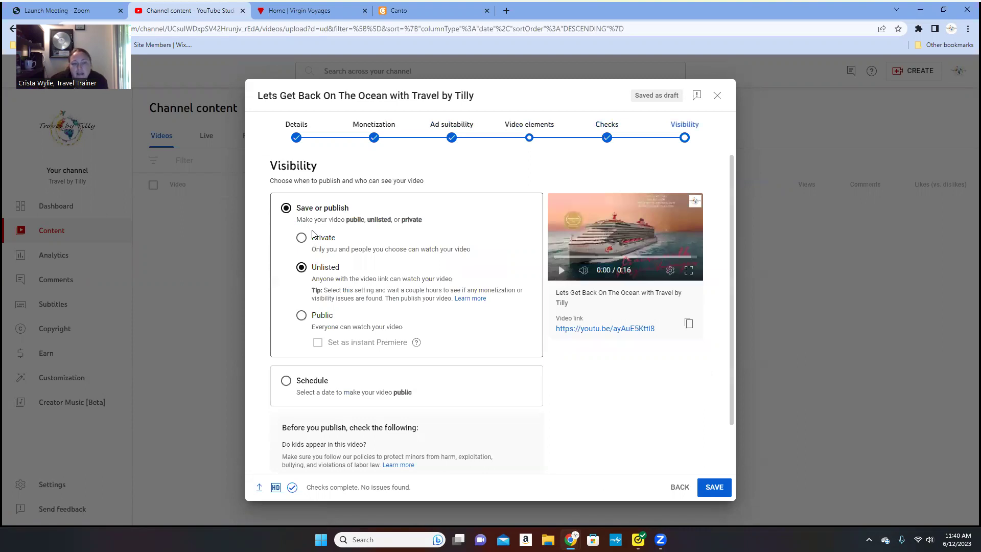
click(301, 315)
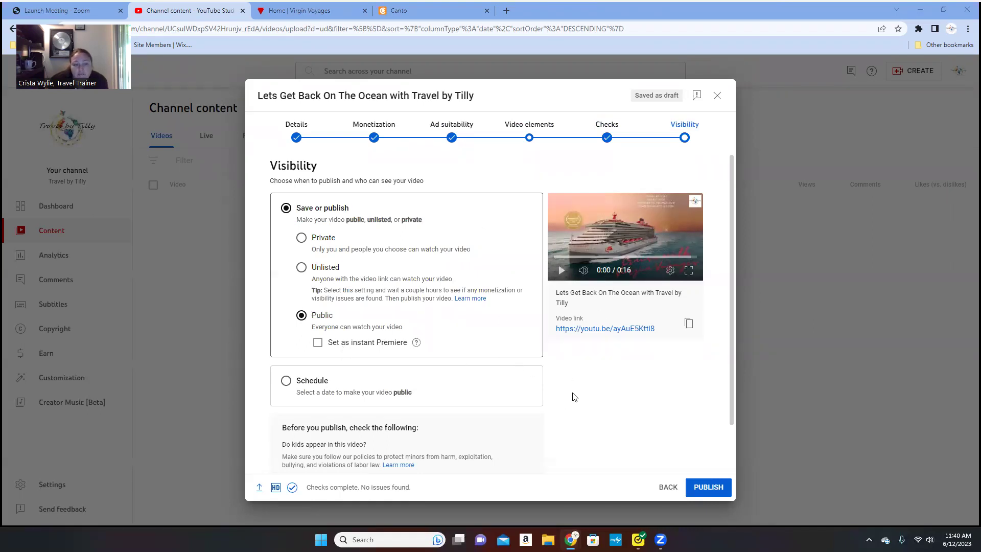
scroll(572, 397, down, 2)
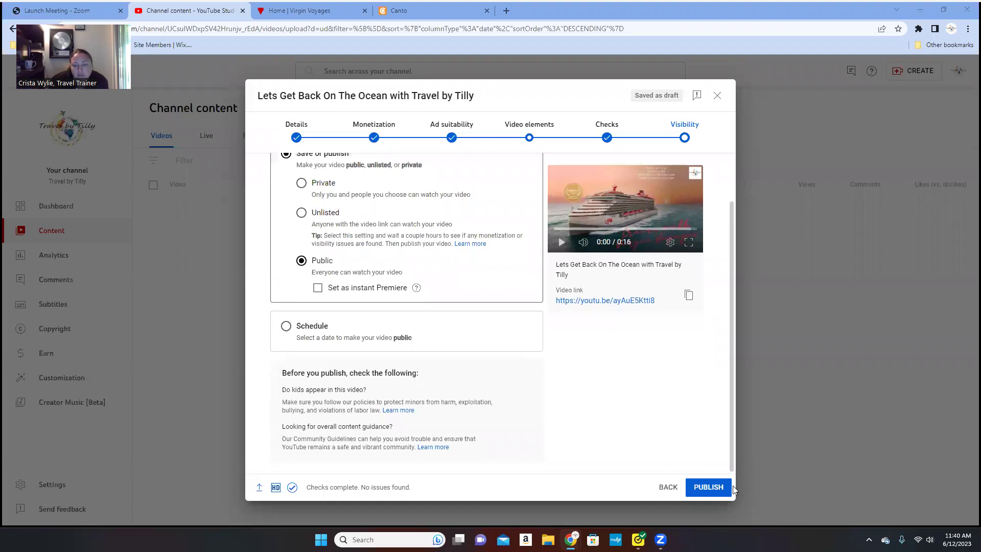
click(711, 487)
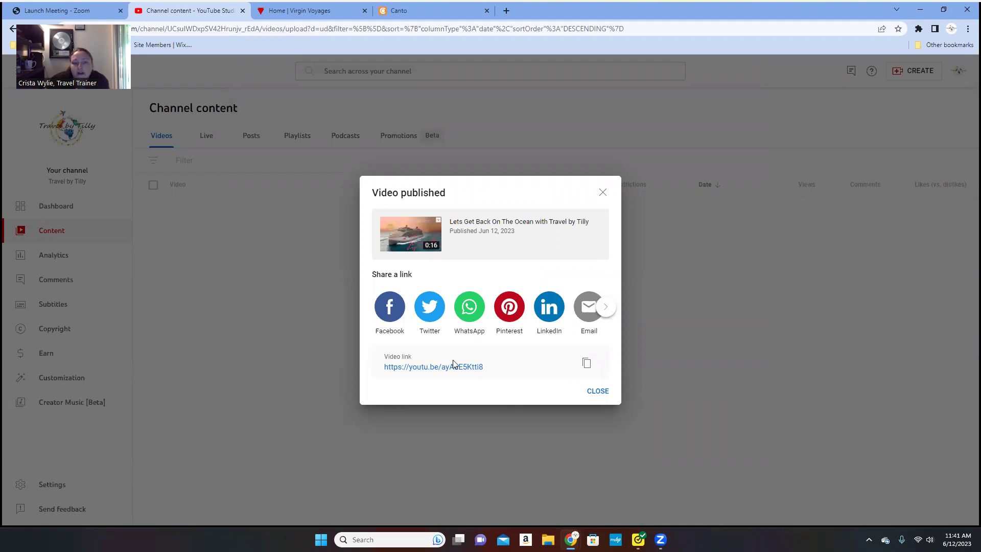
click(585, 364)
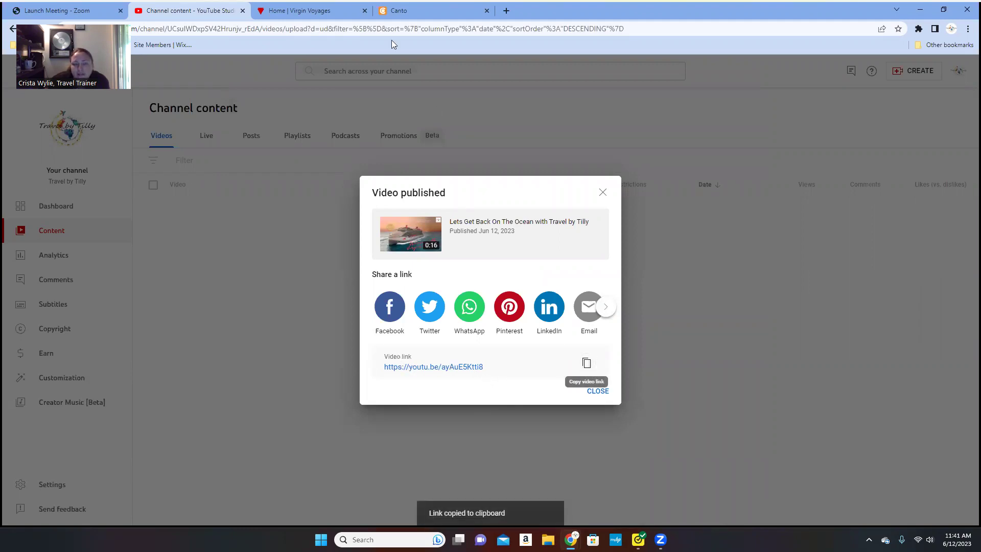
Switch to the Canto page and replace it with the Sociamonials social media publishing page.
click(384, 10)
click(451, 30)
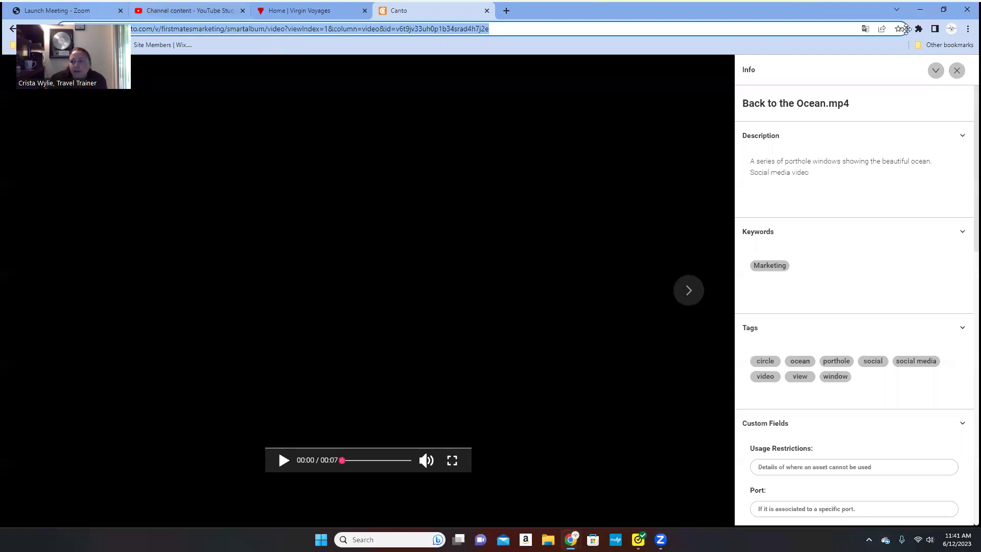
drag(906, 28, 907, 31)
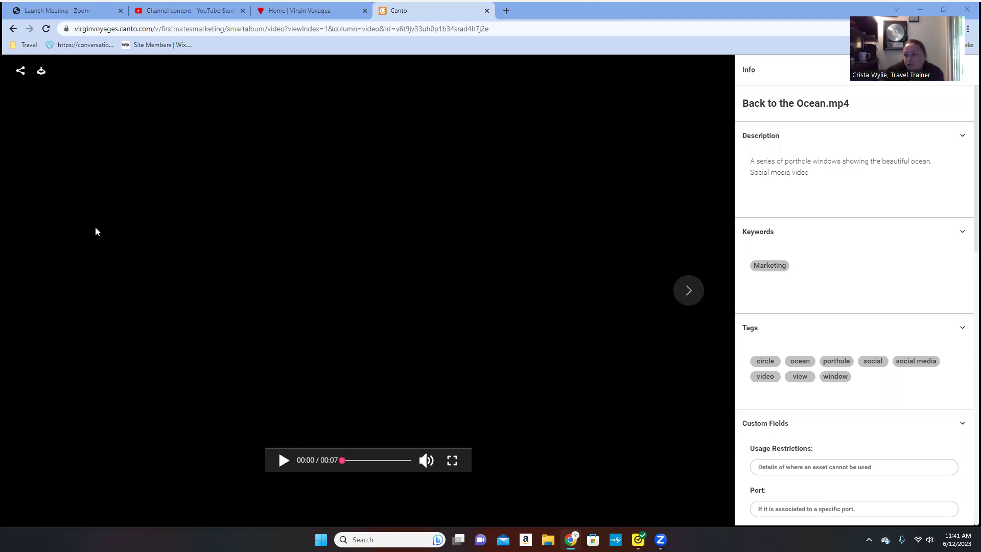
click(386, 29)
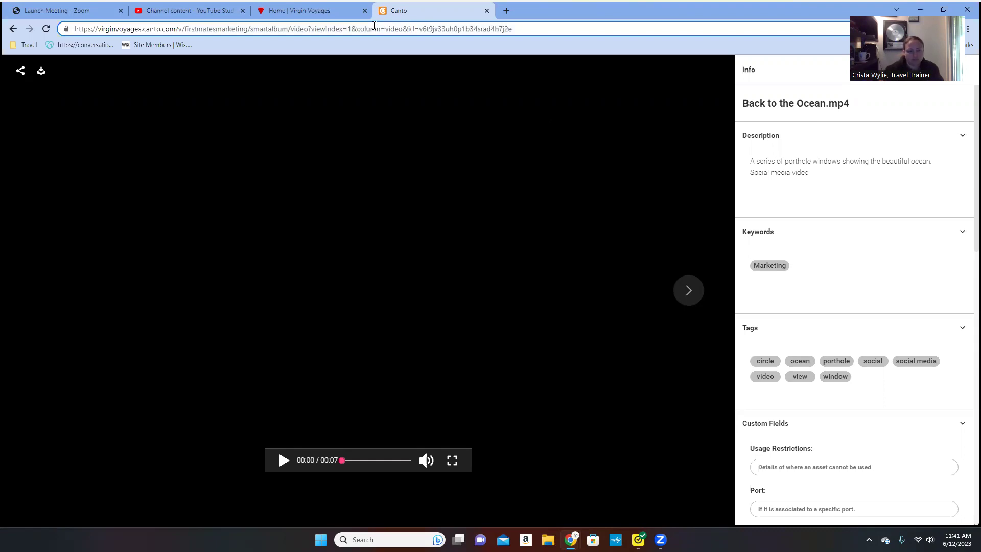
triple_click(376, 29)
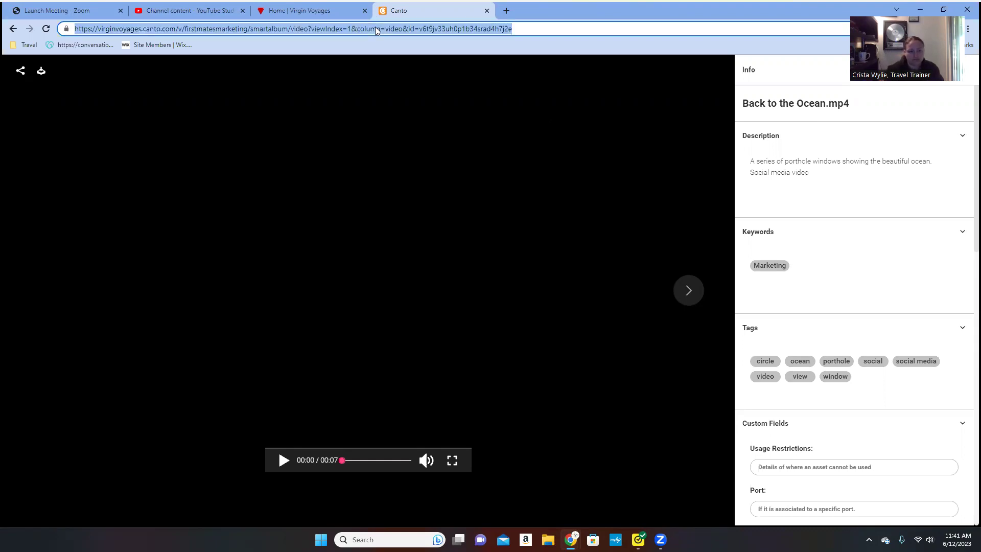
text(socia)
key(Return)
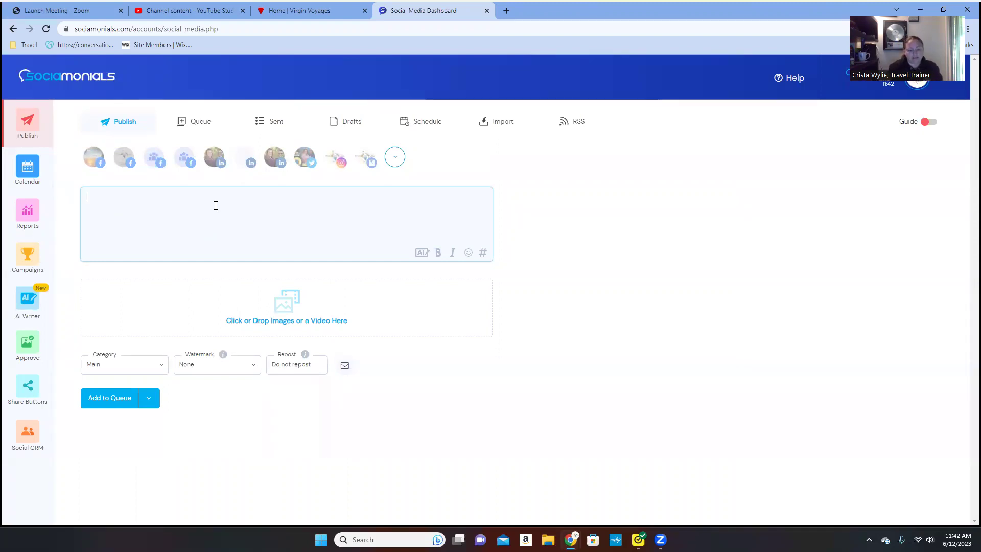
Write the post text "Lets you out on the ocean for your next cruise adventure!" and paste the YouTube video link below a blank line.
text(Lets y)
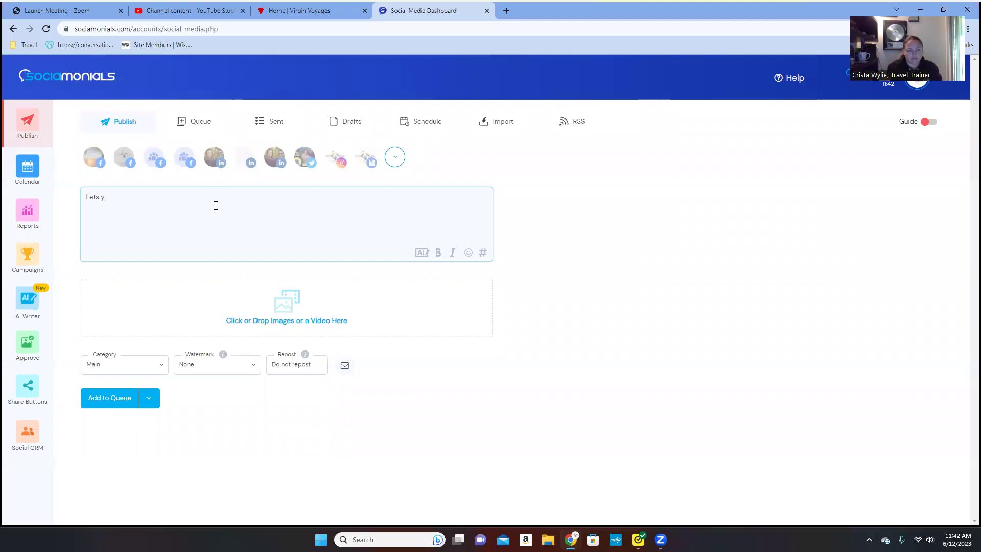
text(ou out on the)
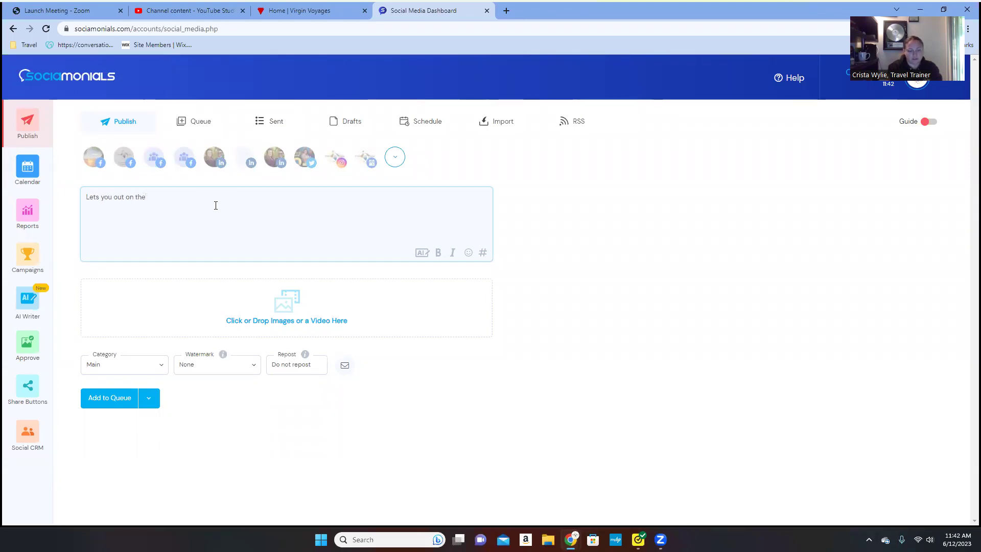
text( ocean for your nex)
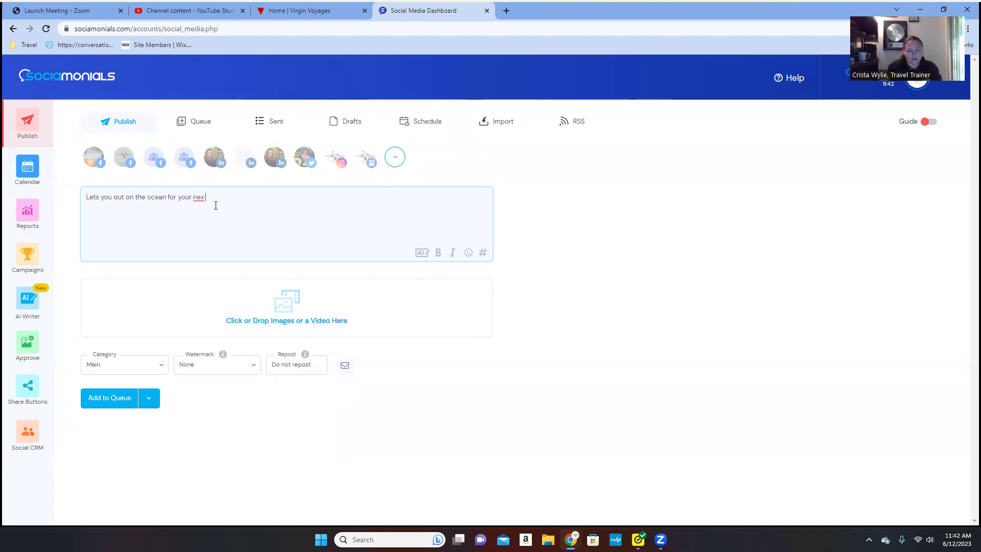
text(t cruise adventure)
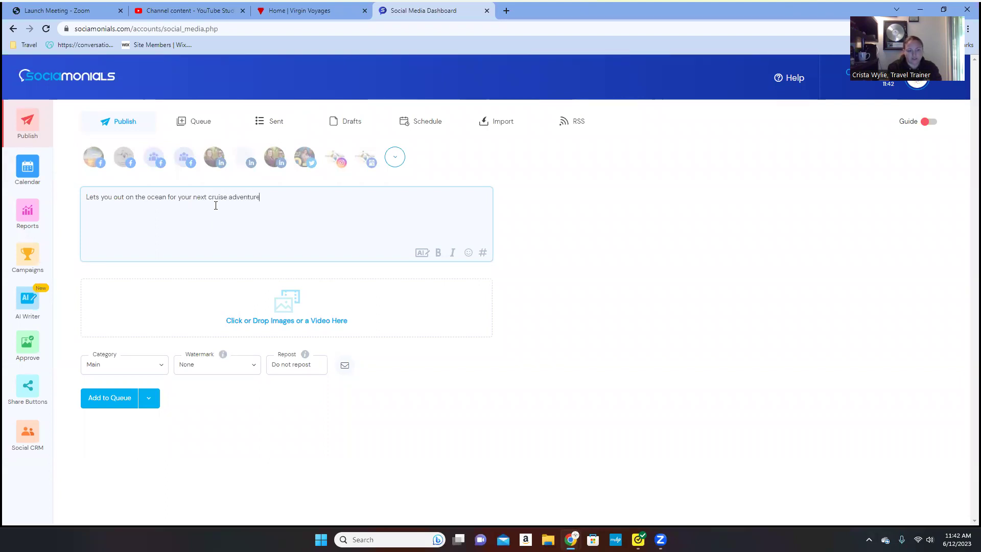
text(!)
key(Return)
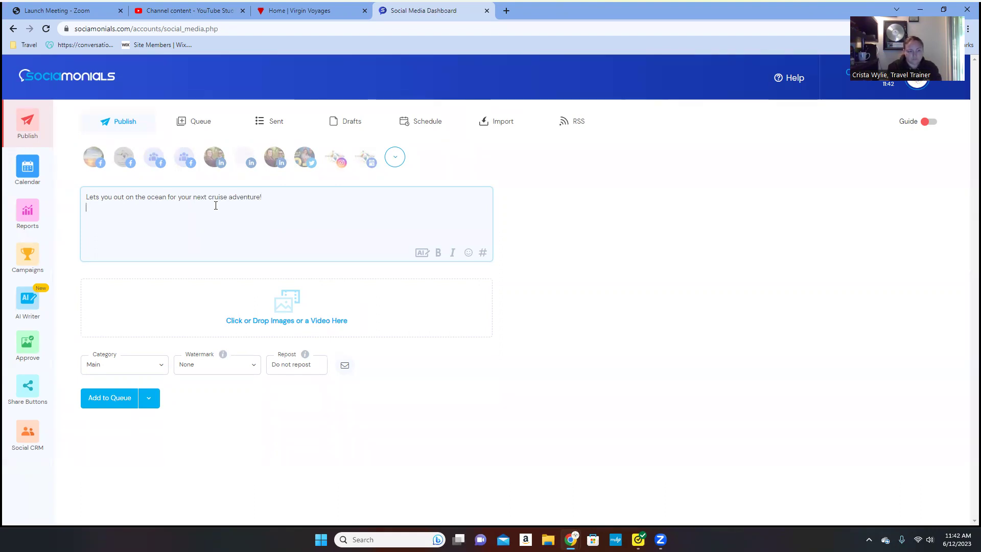
key(ctrl+v)
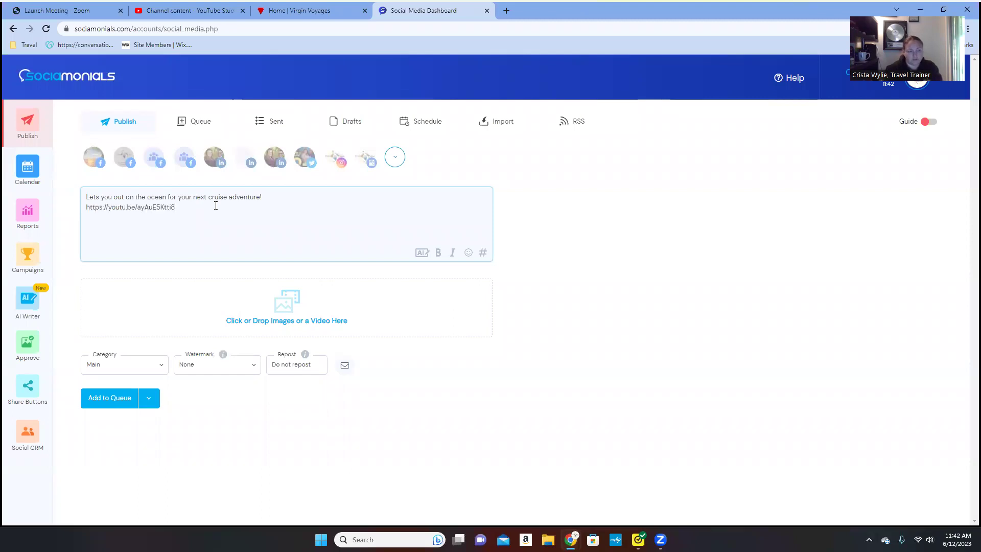
click(300, 196)
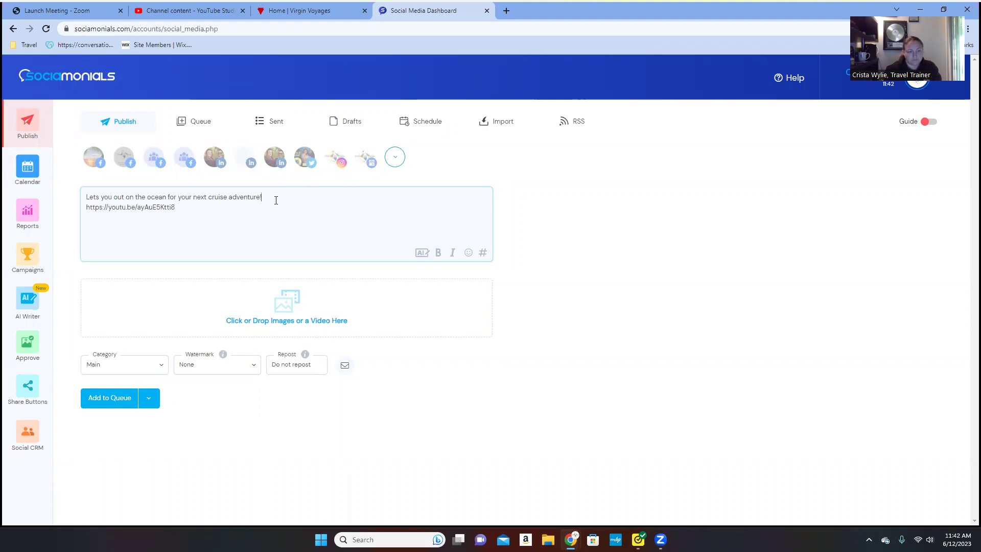
key(Return)
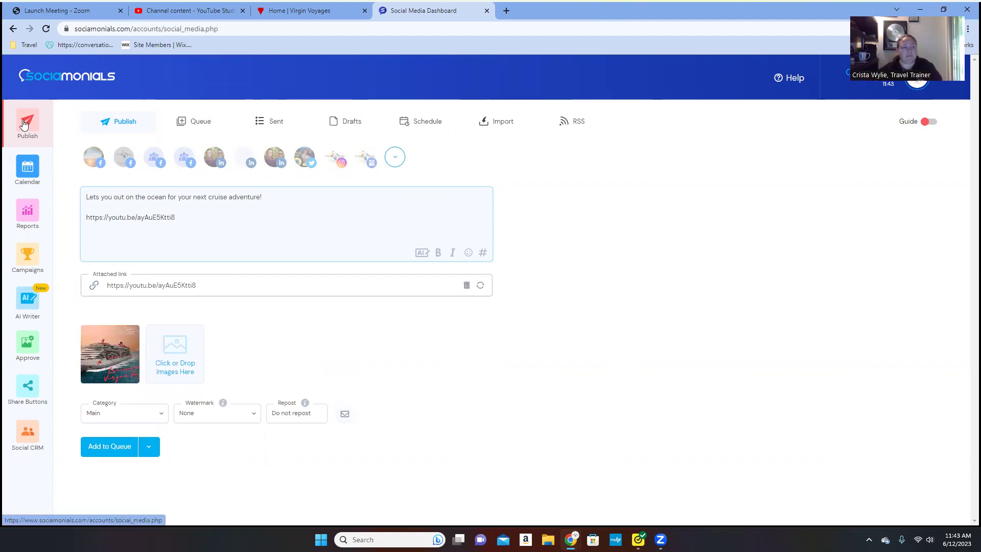
Select all ten connected accounts as post destinations: four Facebook, three LinkedIn, one Twitter, one Instagram and one business profile.
mouse_move(94, 162)
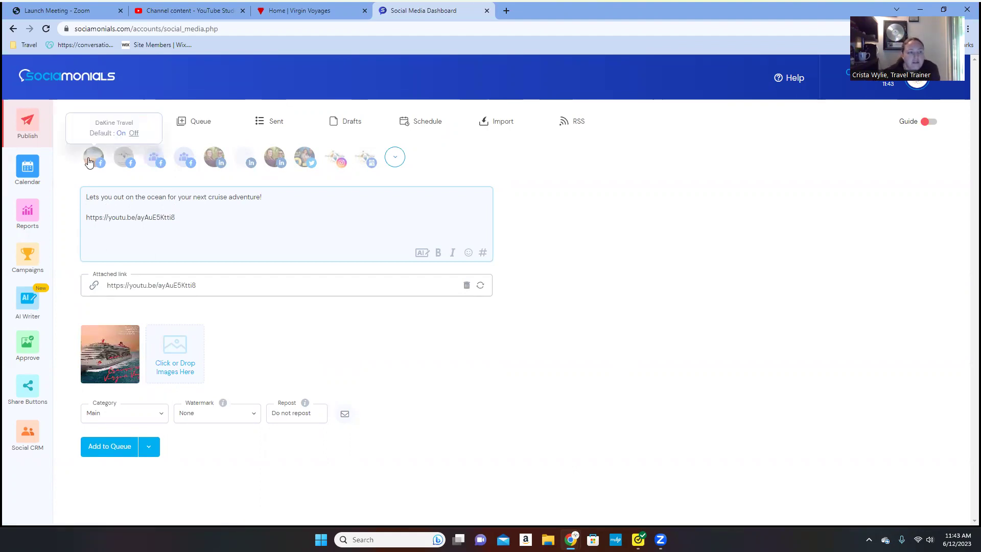
click(93, 162)
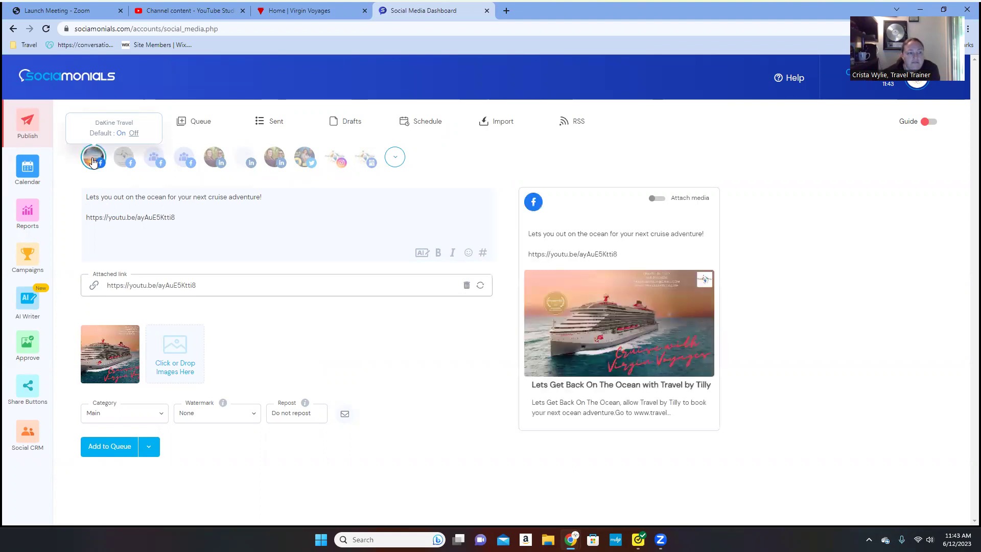
click(125, 160)
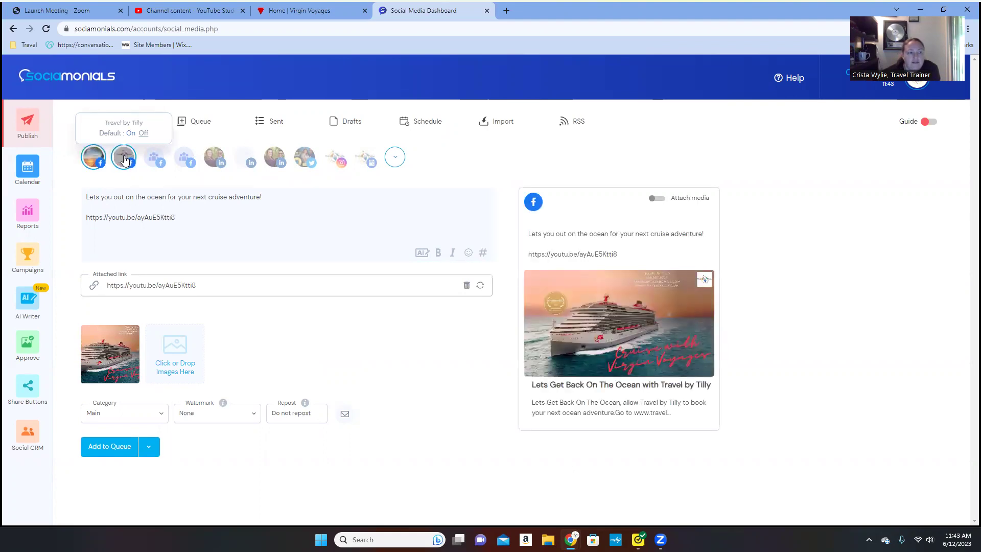
click(151, 160)
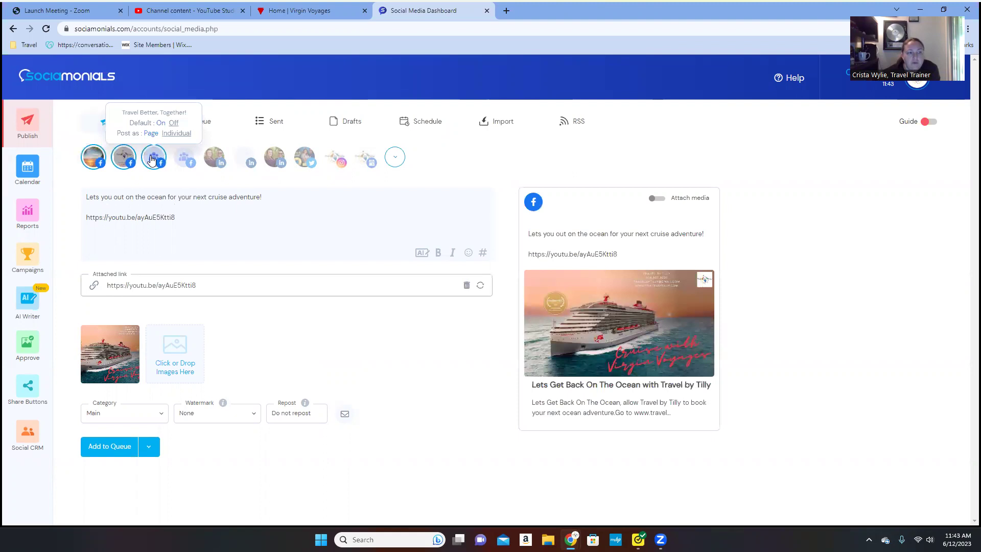
click(181, 160)
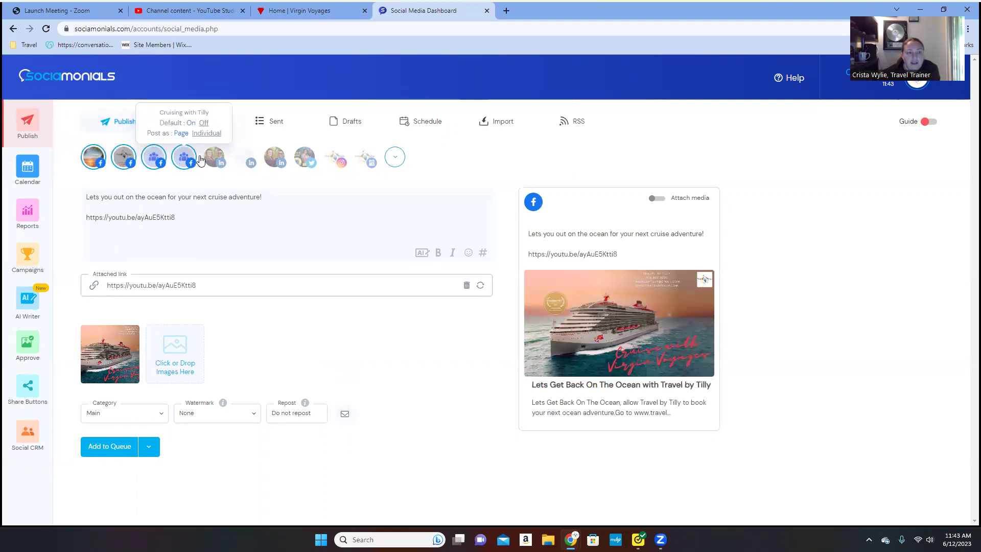
click(211, 160)
click(245, 160)
click(276, 159)
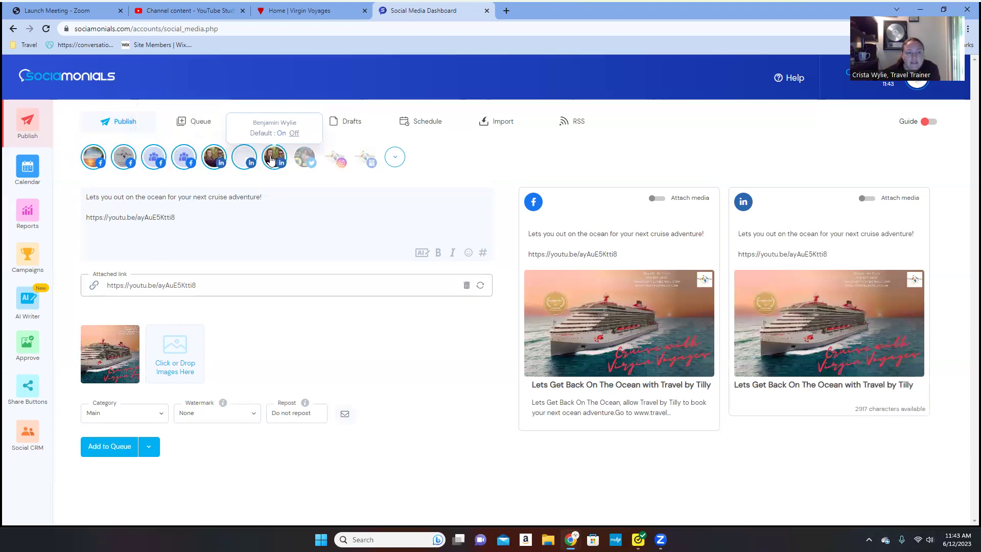
click(304, 161)
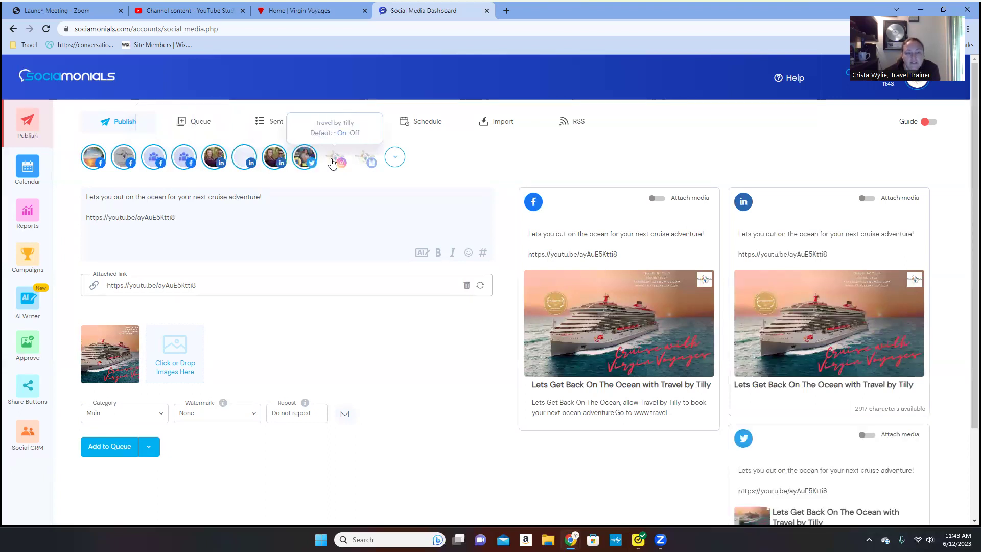
click(332, 163)
click(365, 161)
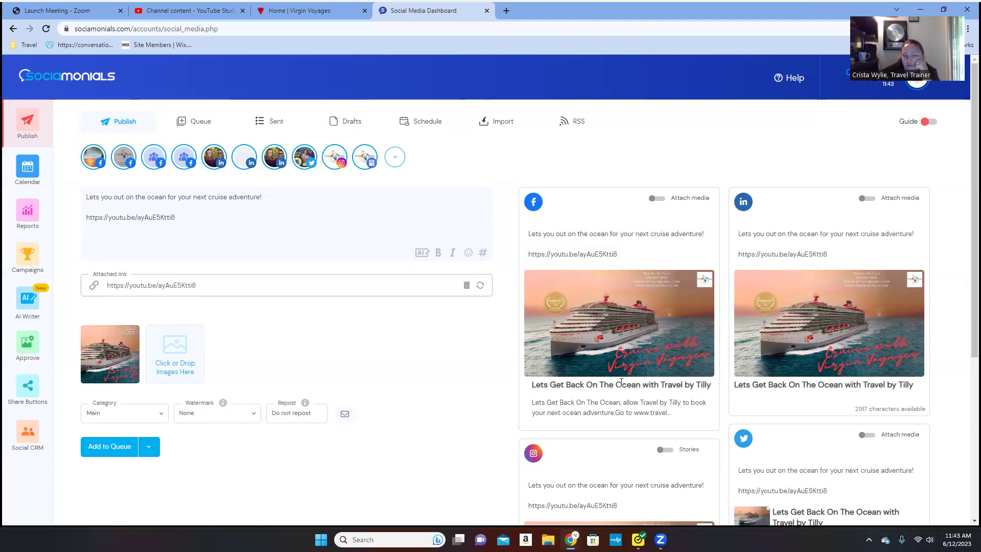
Check the network previews and insert the word "get" after "Lets" in the post's opening sentence.
scroll(608, 368, down, 5)
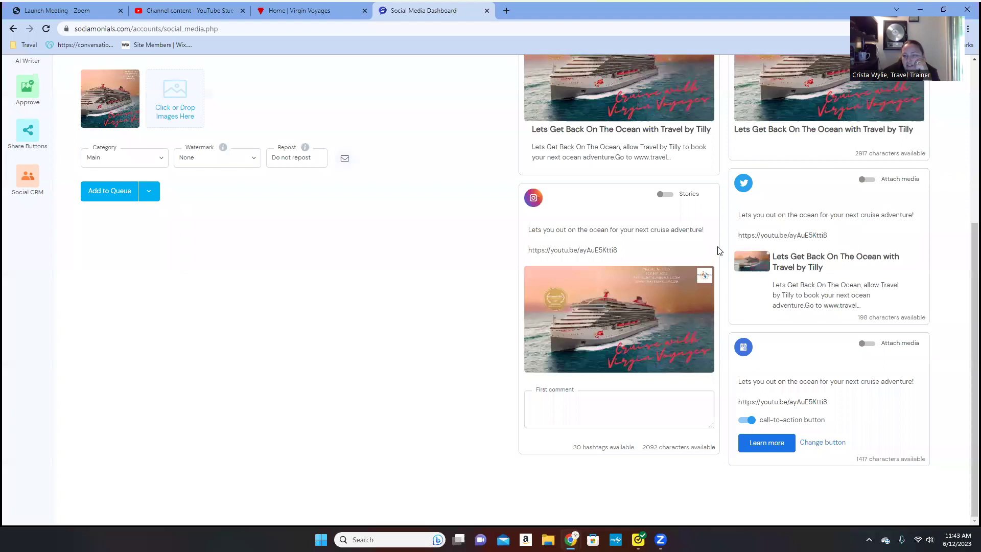
scroll(770, 404, up, 5)
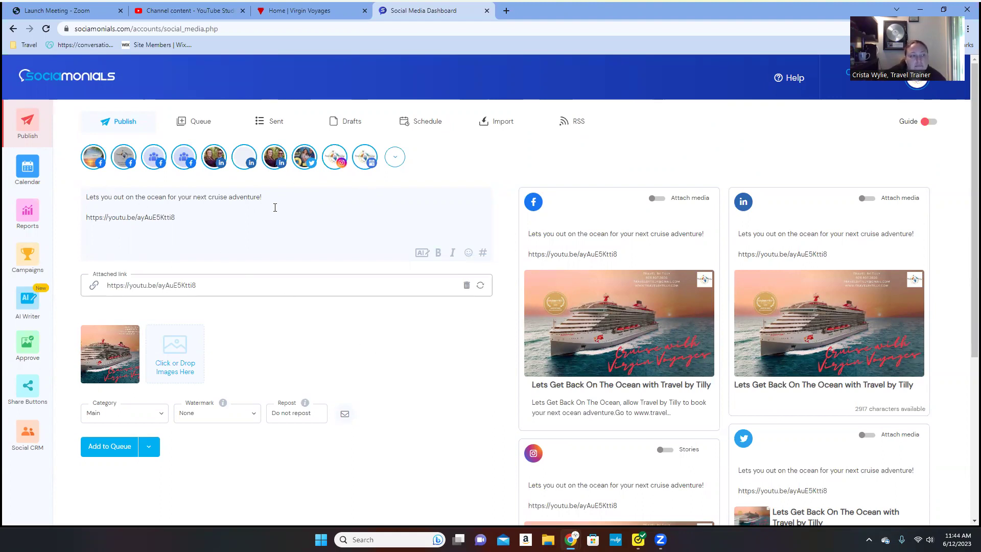
click(101, 198)
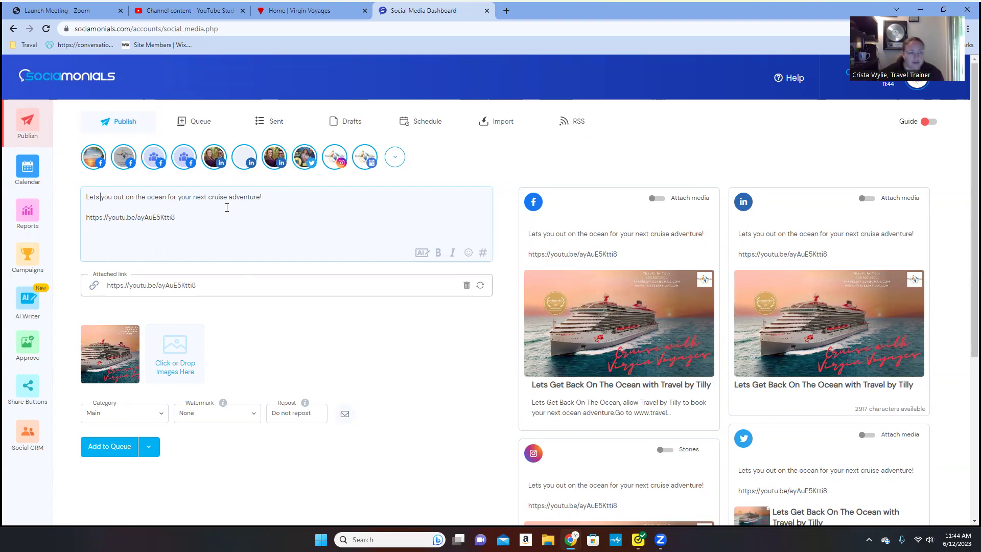
text(get)
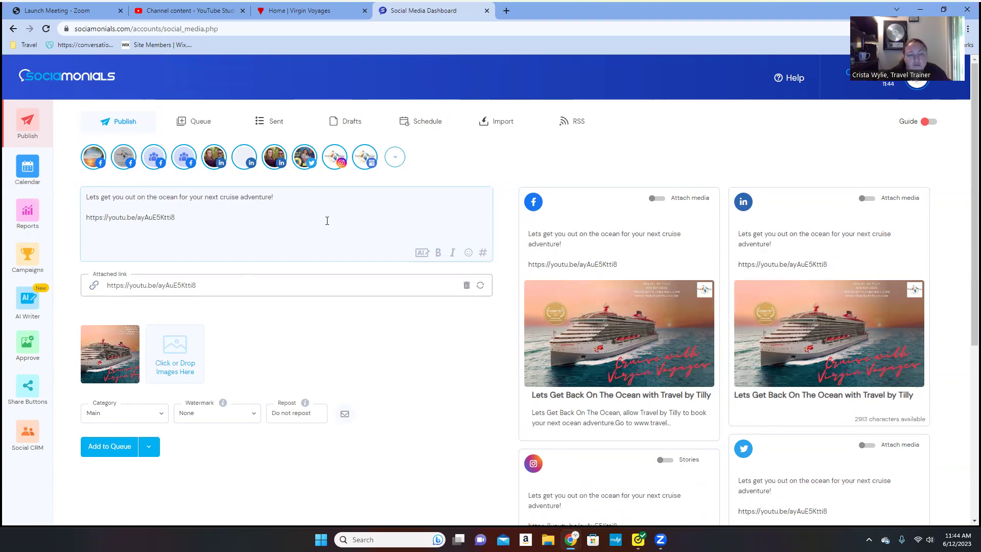
Add the hashtags #traveldeals #cruising #travelbytilly #virginvoyages below the video link, separated by a blank line.
click(200, 217)
key(Return)
key(Return)
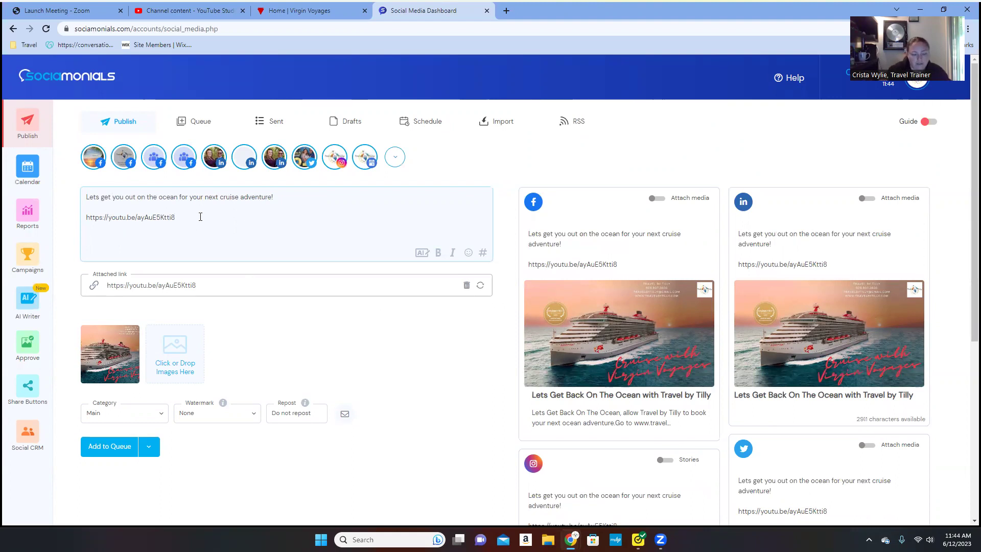
text(#traveldea)
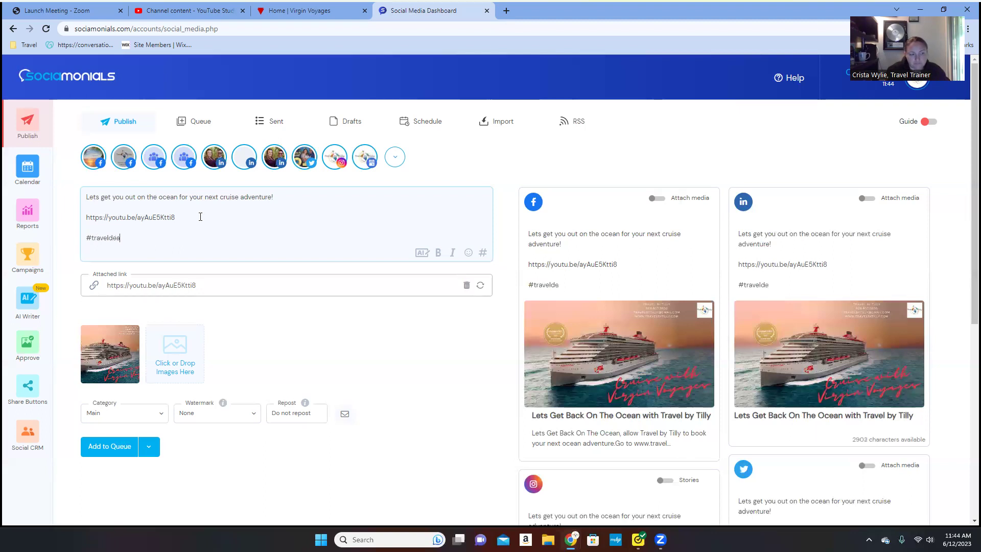
text(ls #cruising)
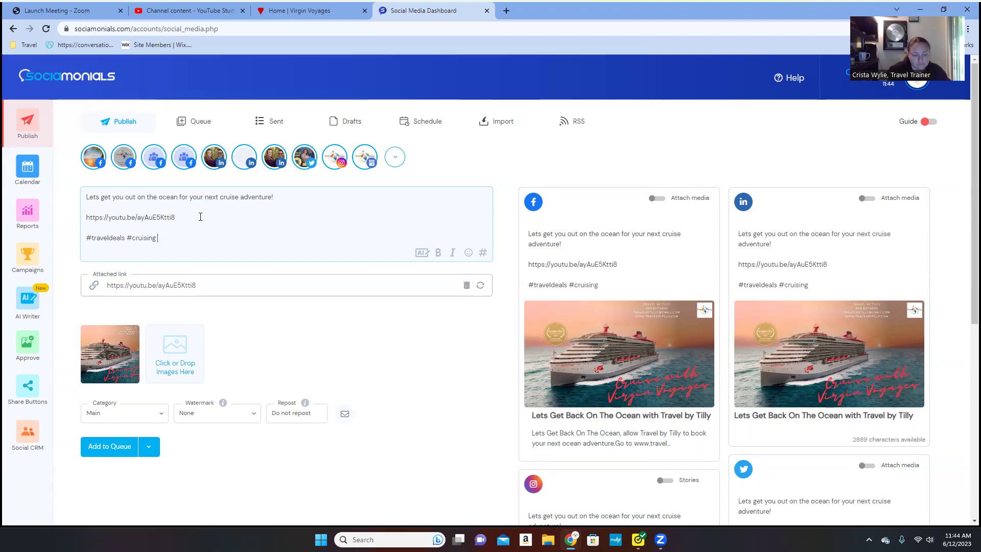
text( #)
text(tr)
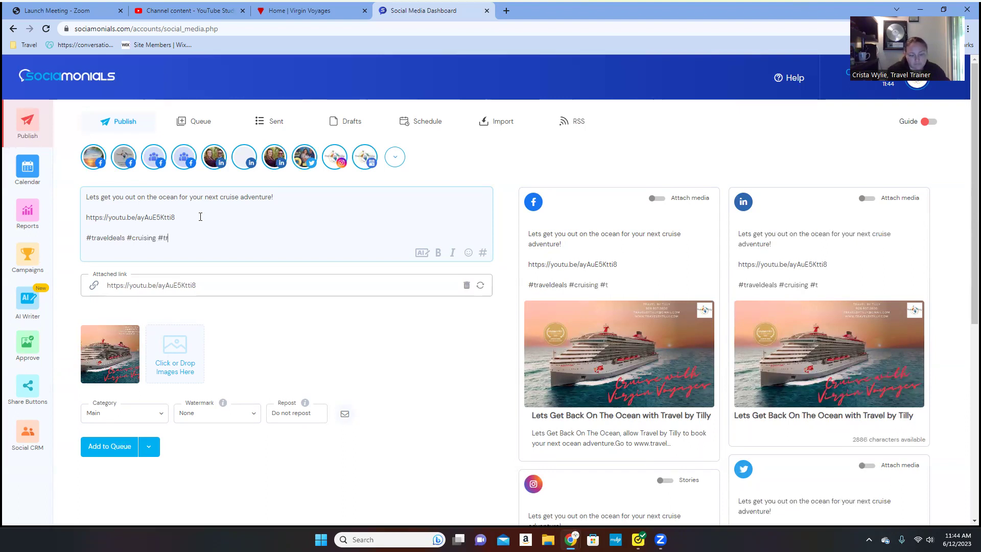
text(avelbytilly #)
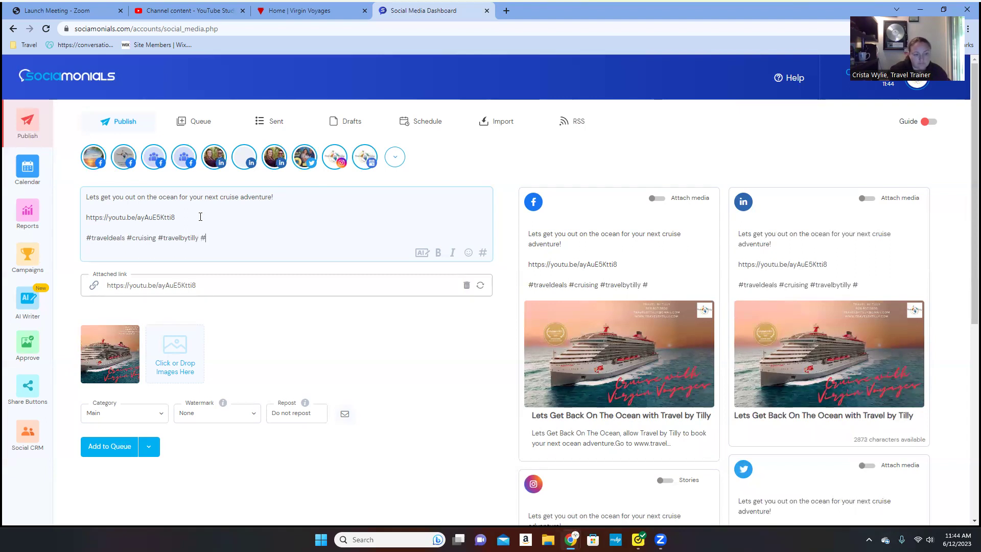
text(v)
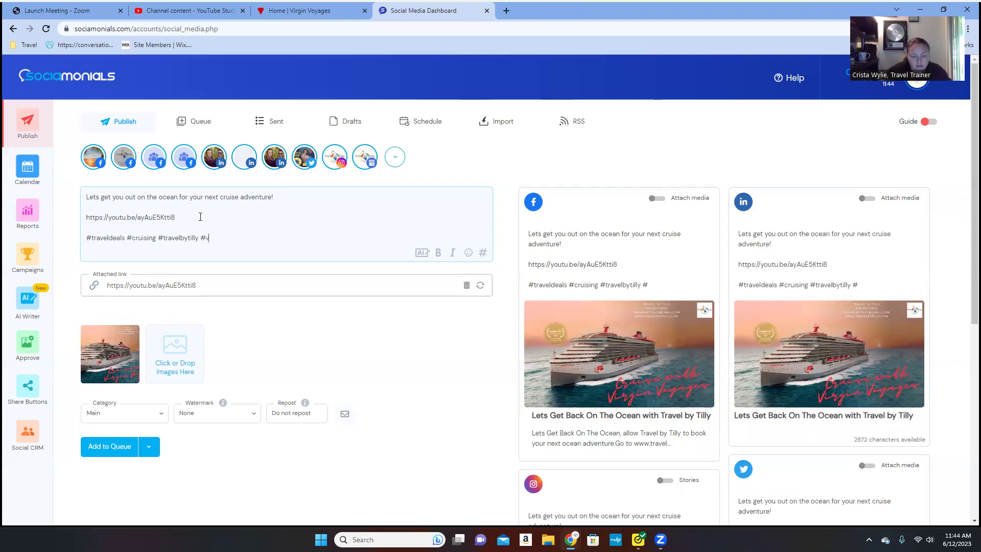
text(irginvoyages #)
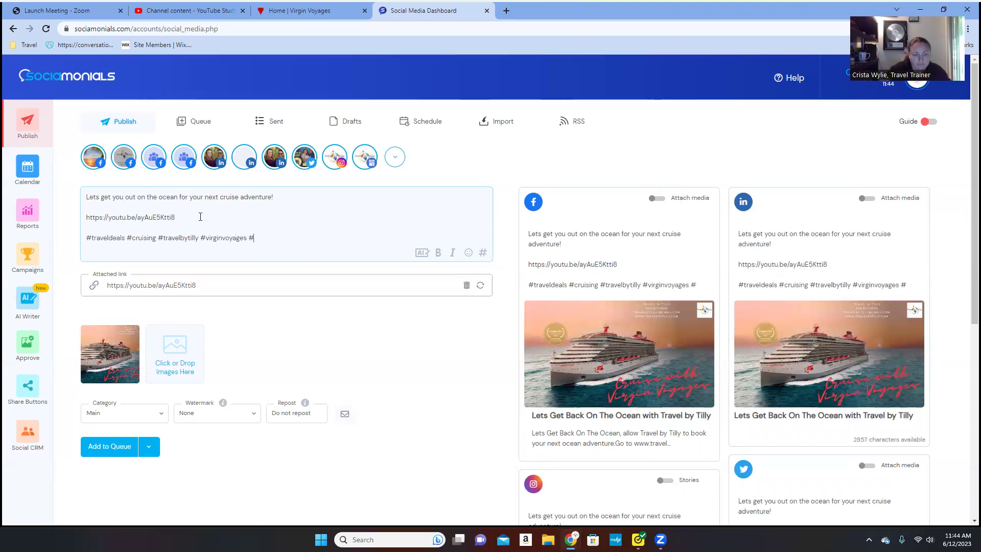
Extend the hashtag line with #waveawardwinner, #letsvacay and a cruising hashtag containing the agent's first name.
text(waveawardwin)
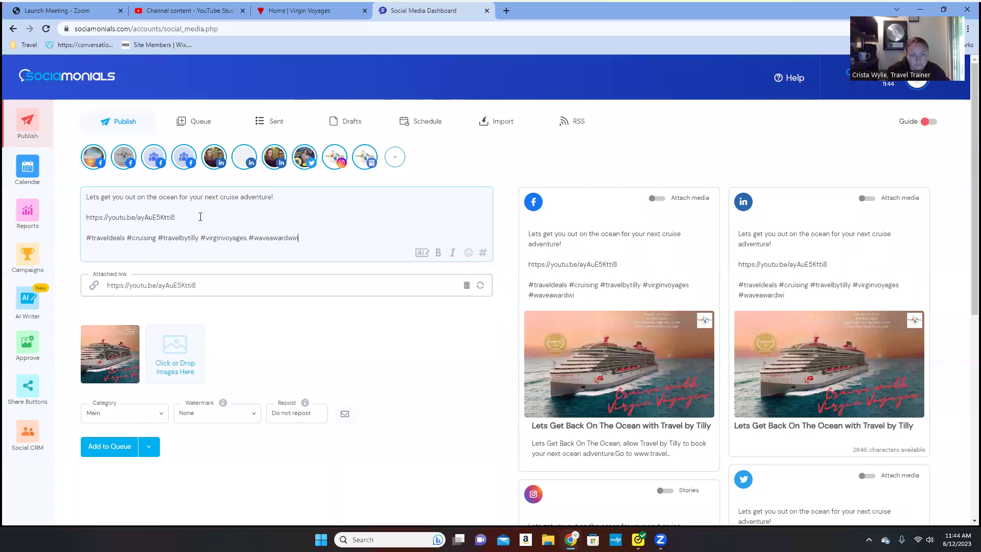
text(ner #)
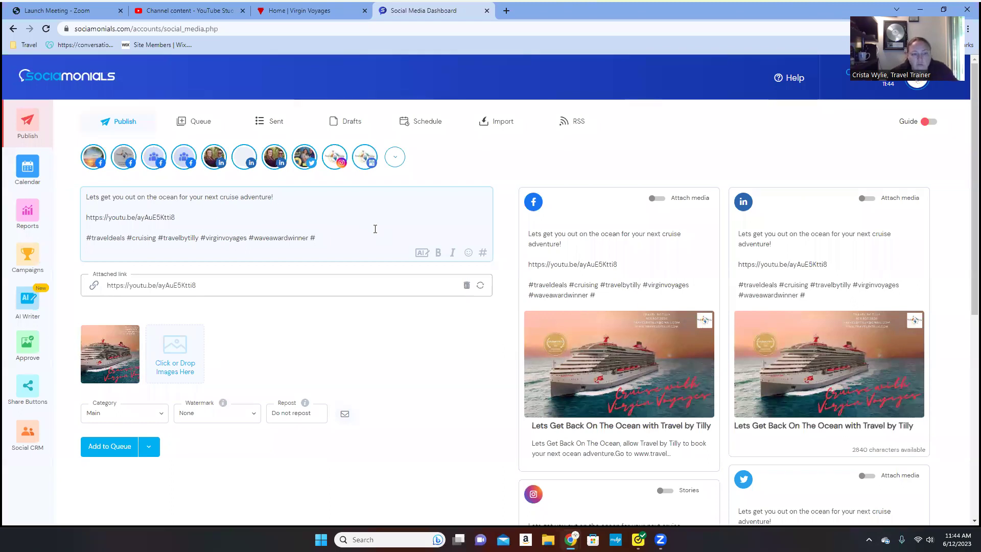
text(letsvacay)
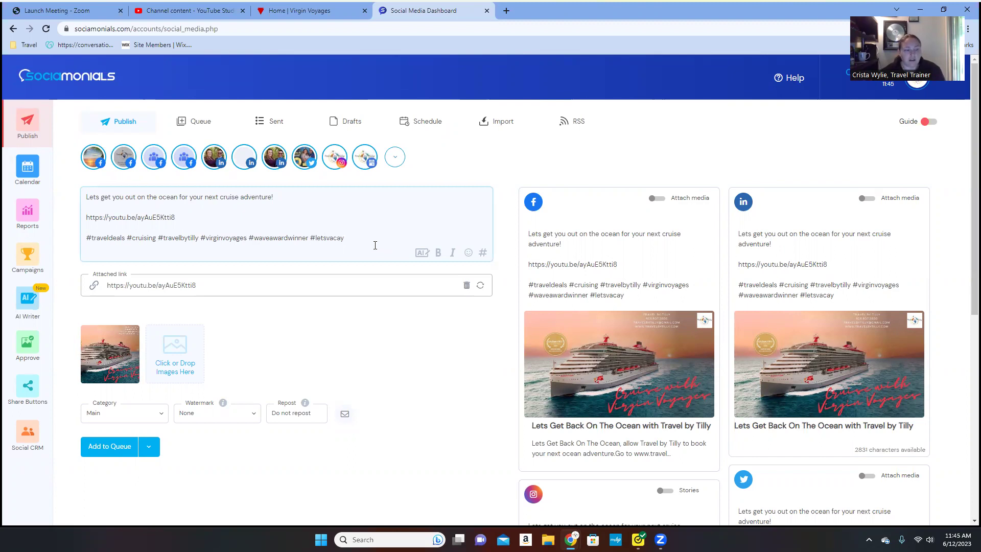
text(#c)
text(rui)
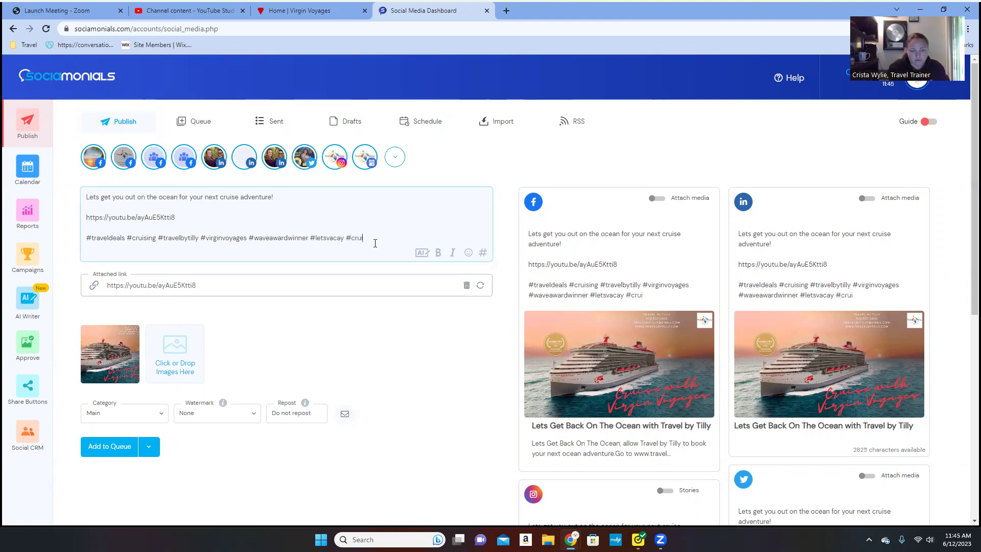
text(singwithcrista)
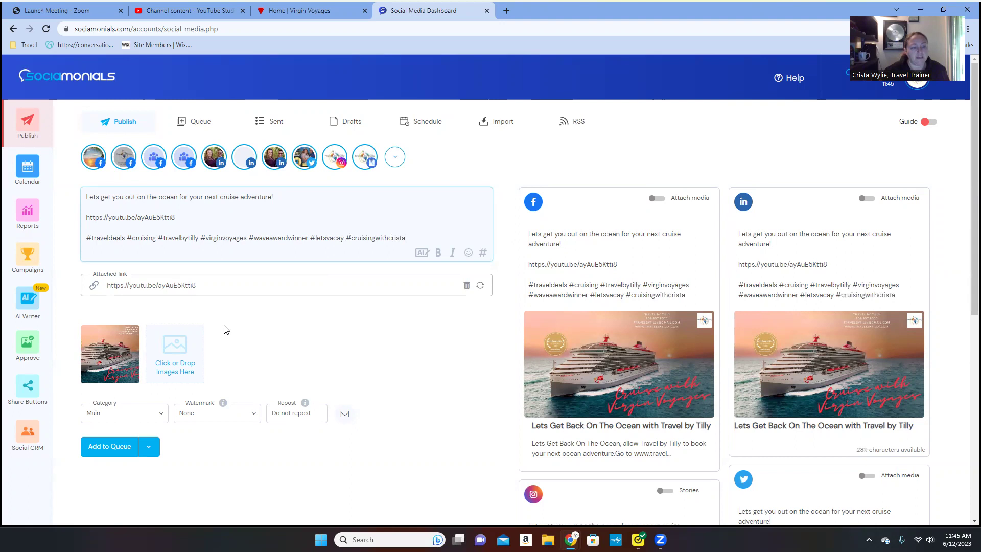
Choose the Optimal publishing option for the post instead of adding it to the queue.
mouse_move(86, 168)
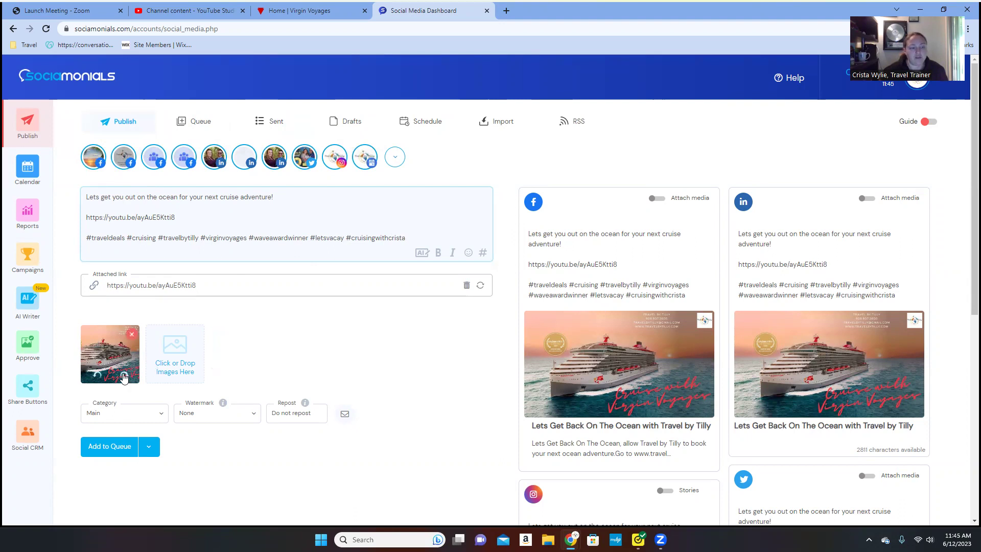
click(150, 449)
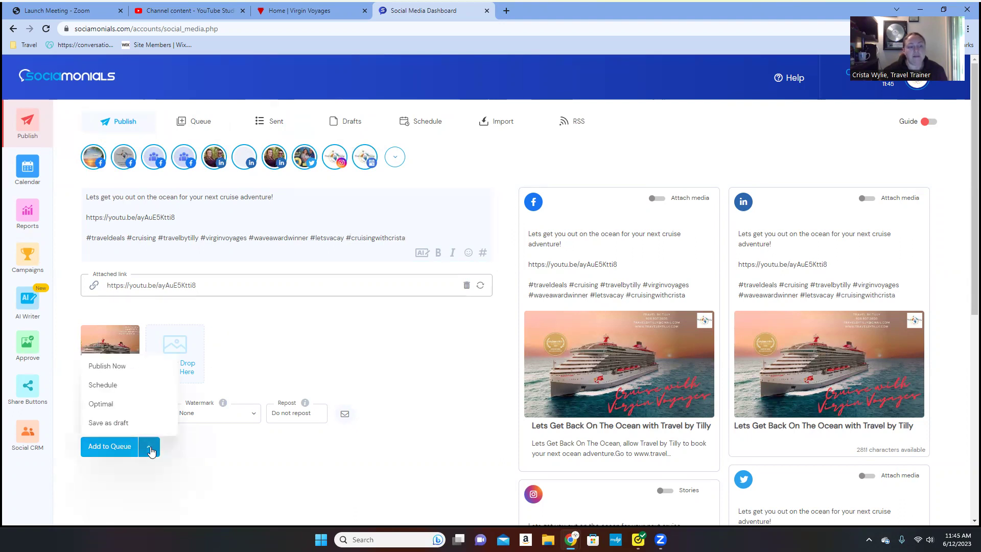
click(136, 405)
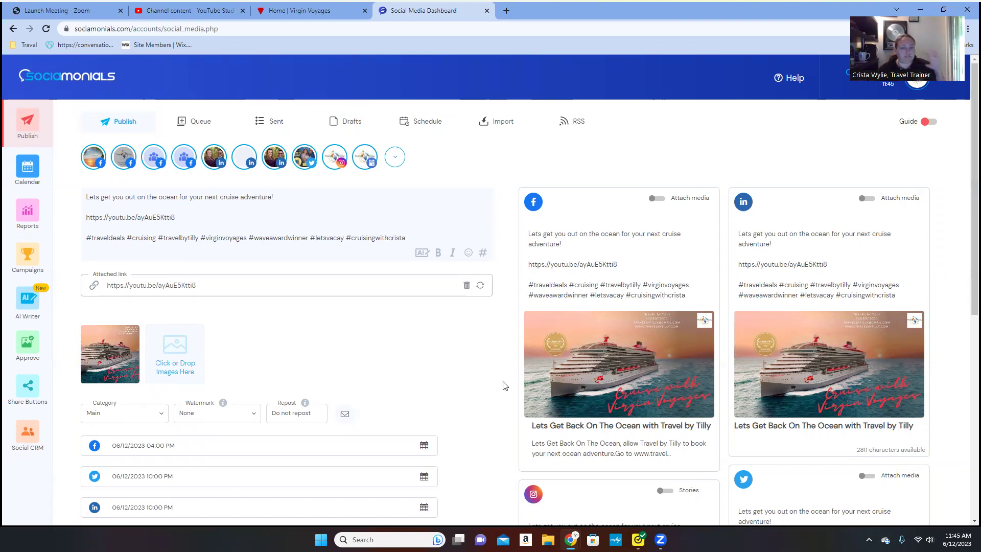
Schedule the post to all selected networks at the suggested optimal times on 06/12/2023.
scroll(505, 387, down, 2)
scroll(493, 368, down, 2)
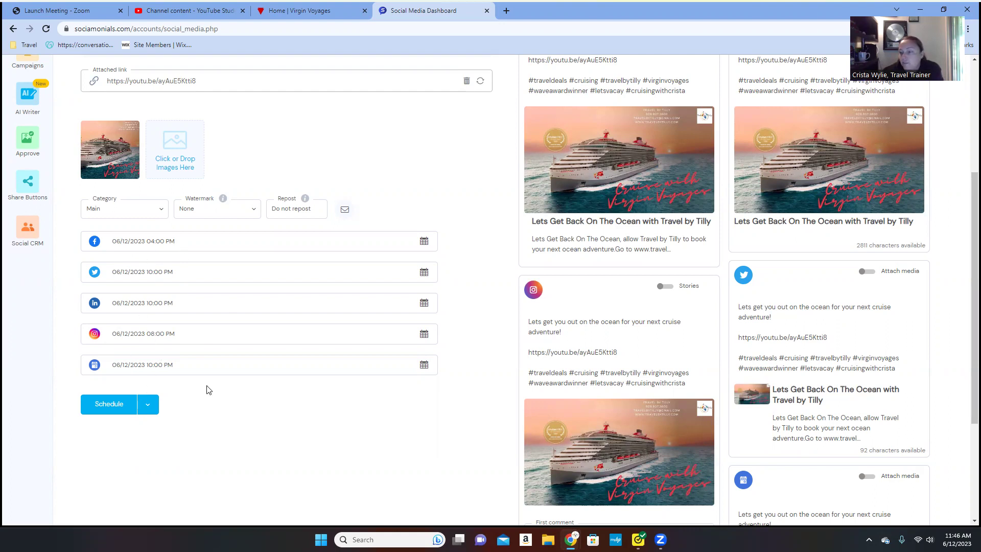
click(102, 406)
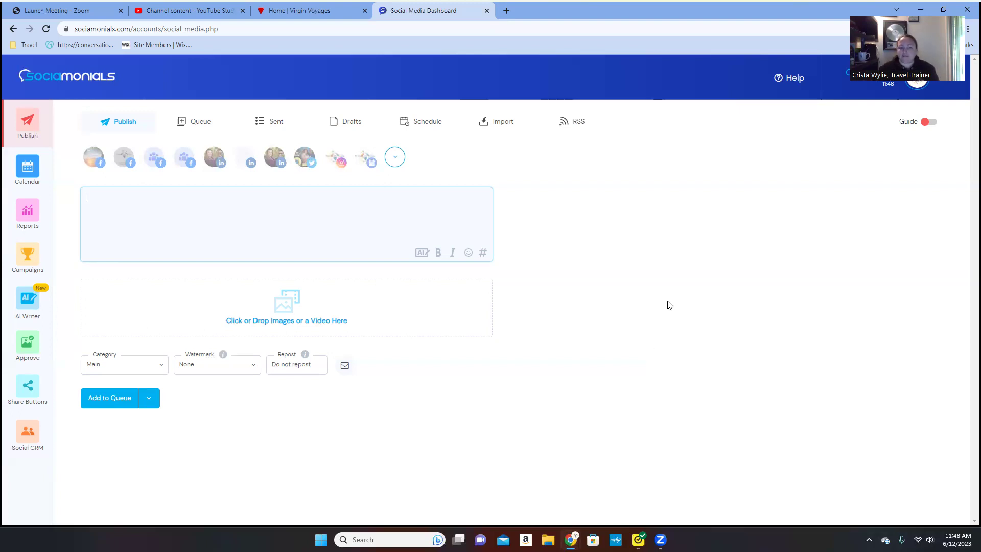
Switch from Sociamonials to Facebook by loading facebook.com in the current browser tab.
click(432, 29)
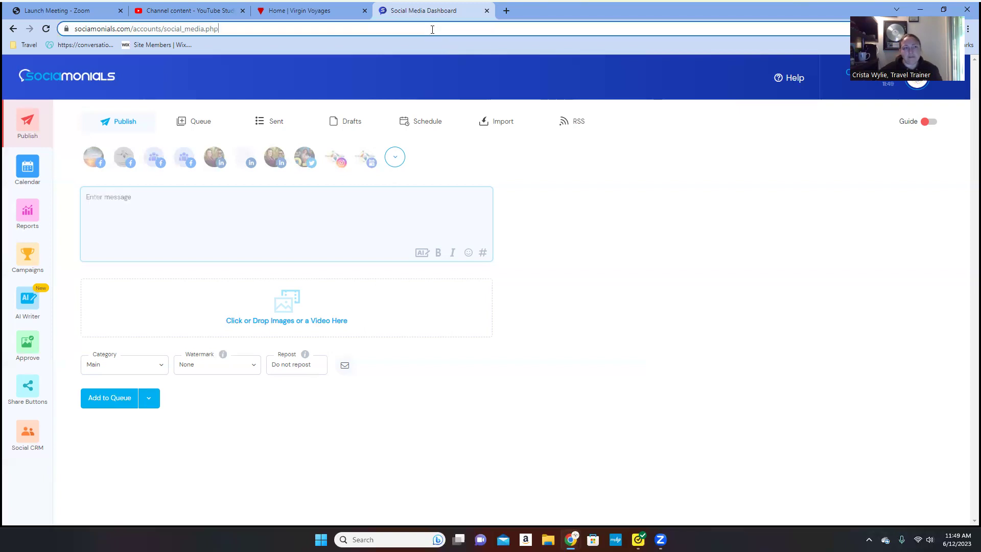
text(faceboo)
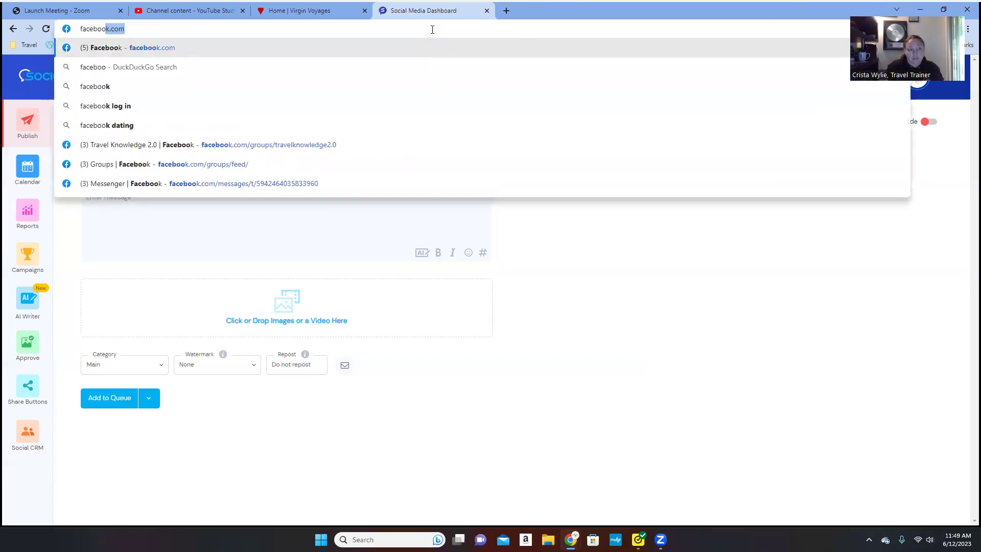
text(k)
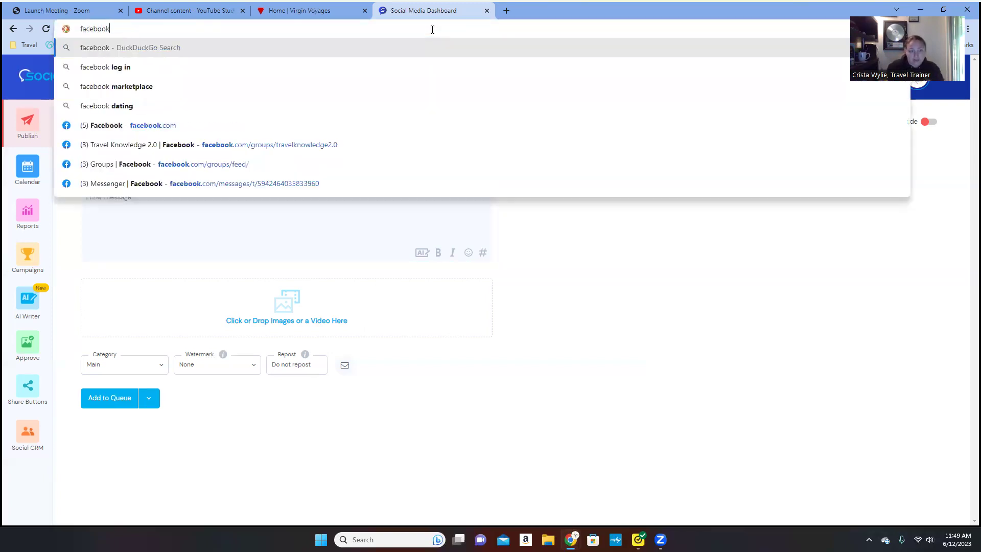
text(.com)
key(Return)
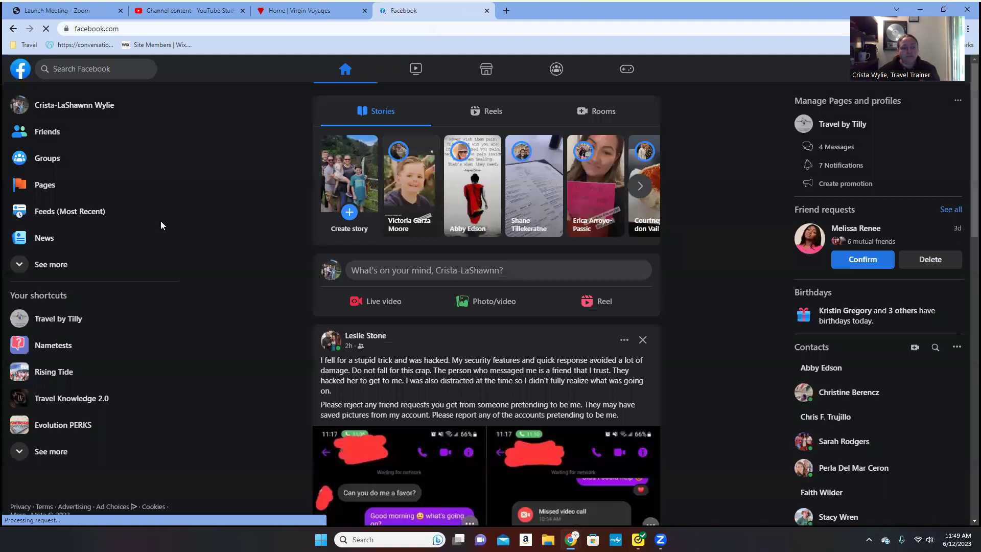
Open the Travel by Tilly page from the list of managed Facebook pages and look through its intro and posts.
click(45, 186)
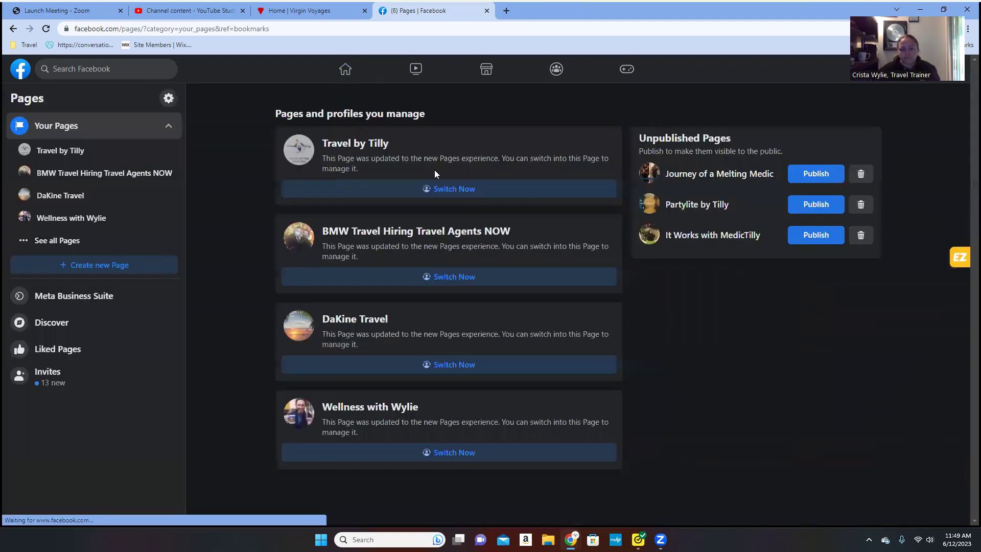
click(423, 189)
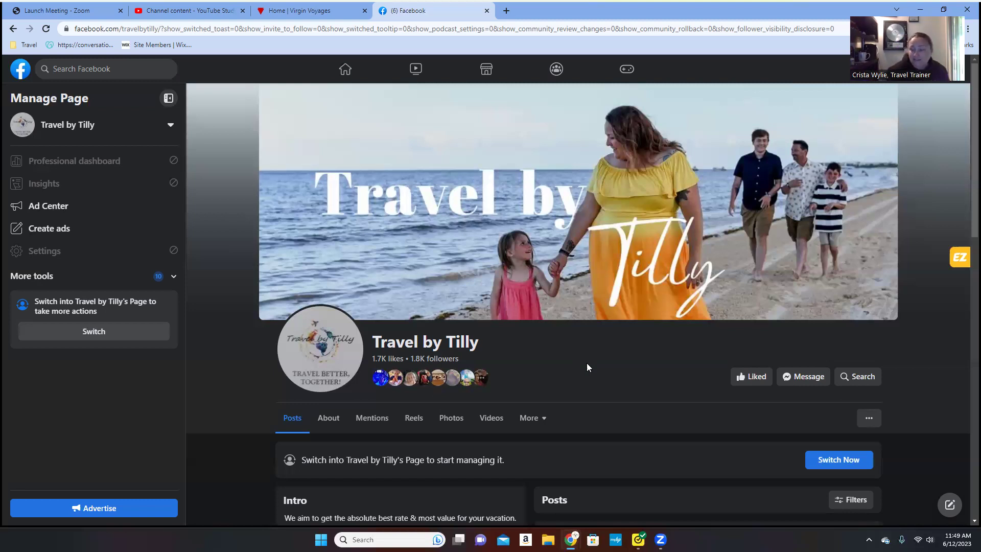
scroll(581, 375, down, 3)
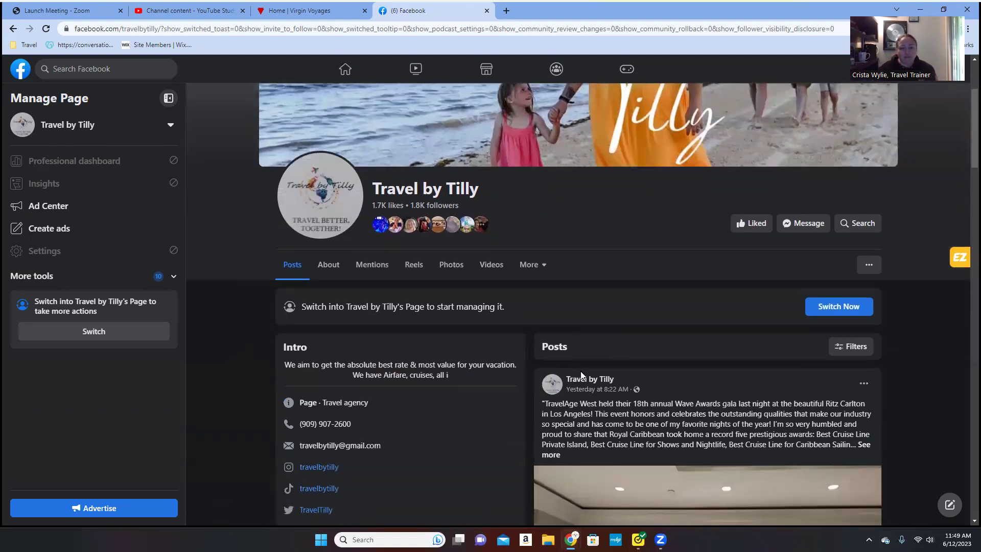
scroll(581, 371, down, 4)
scroll(581, 376, down, 1)
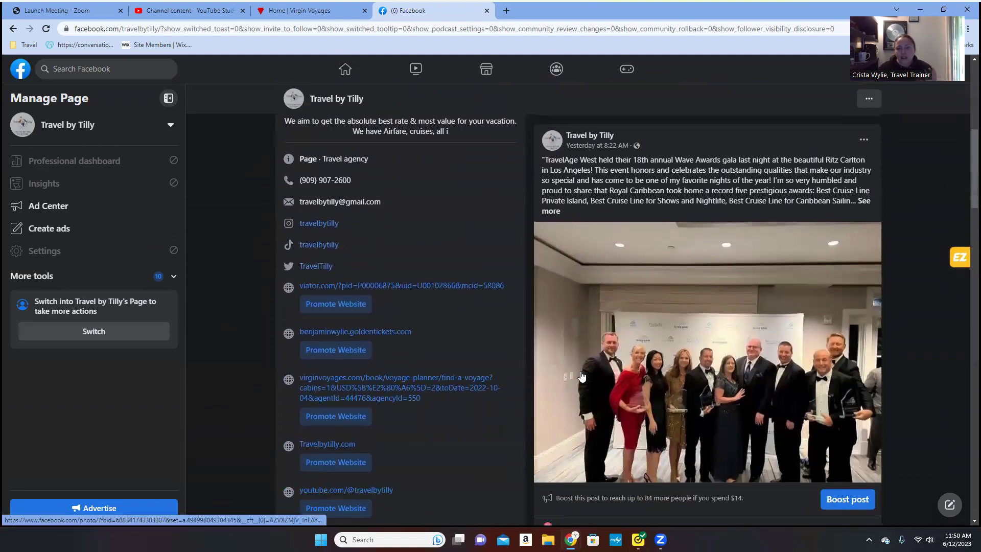